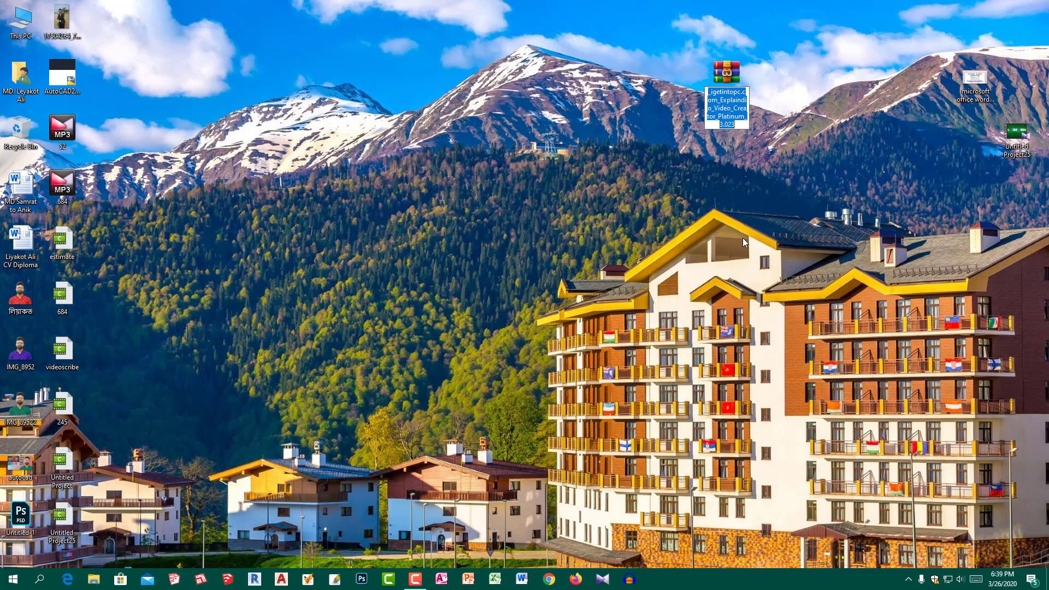
Confirm the name of the Explaindio archive and refresh the desktop.
key("Return")
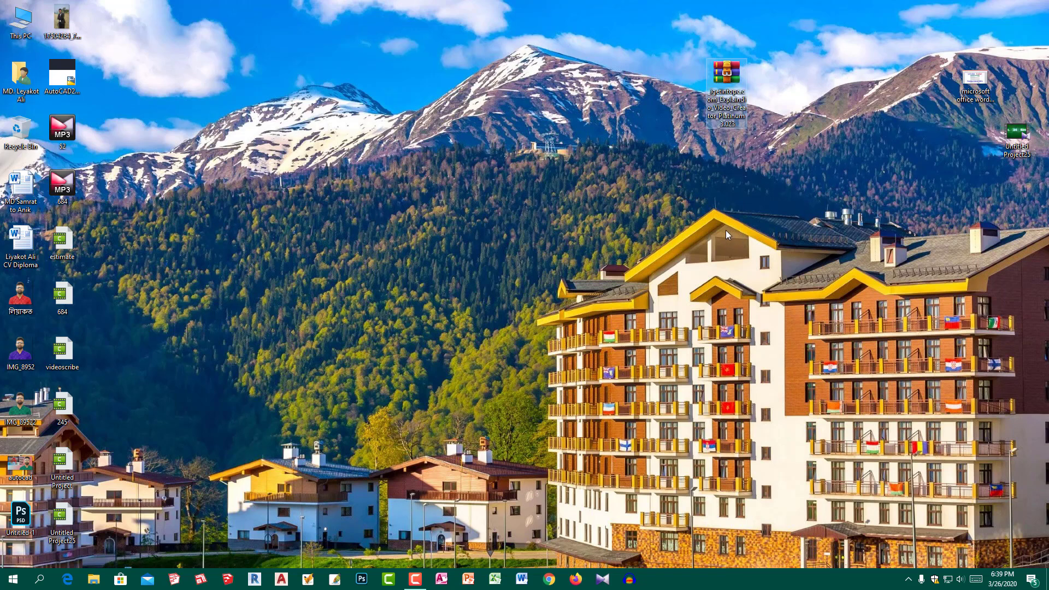
right_click(590, 175)
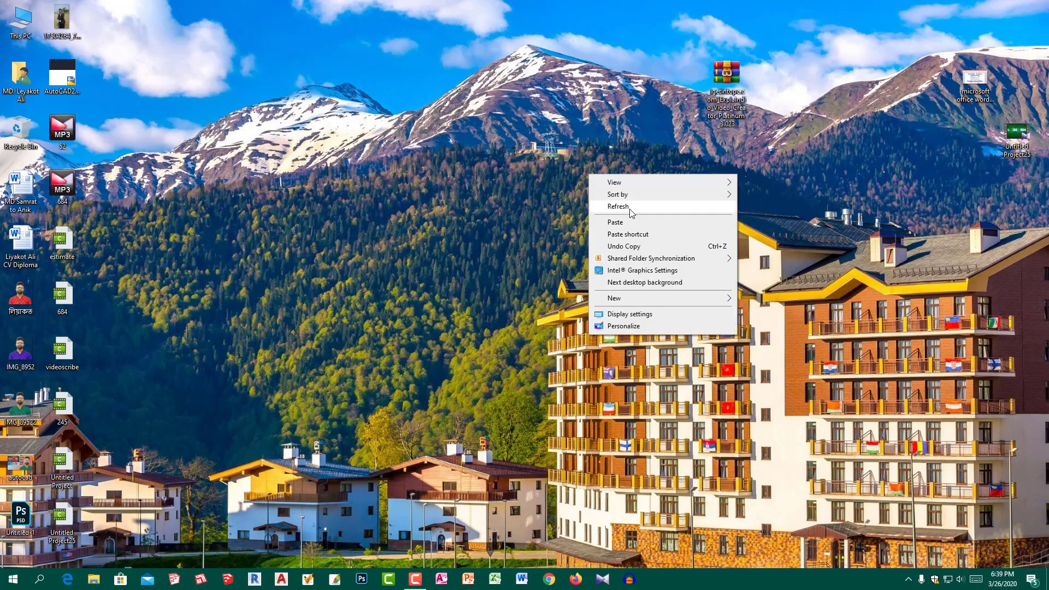
left_click(631, 209)
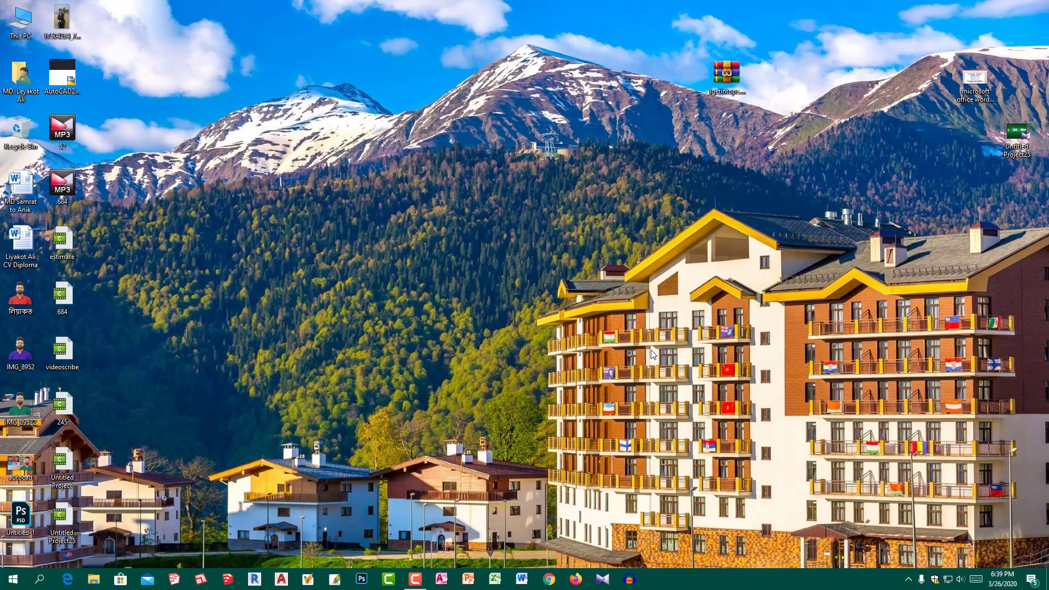
Extract the _igetintopc.com_Explaindio_Video_Creator_Platinum_3.023 archive into a folder of the same name on the desktop.
right_click(726, 95)
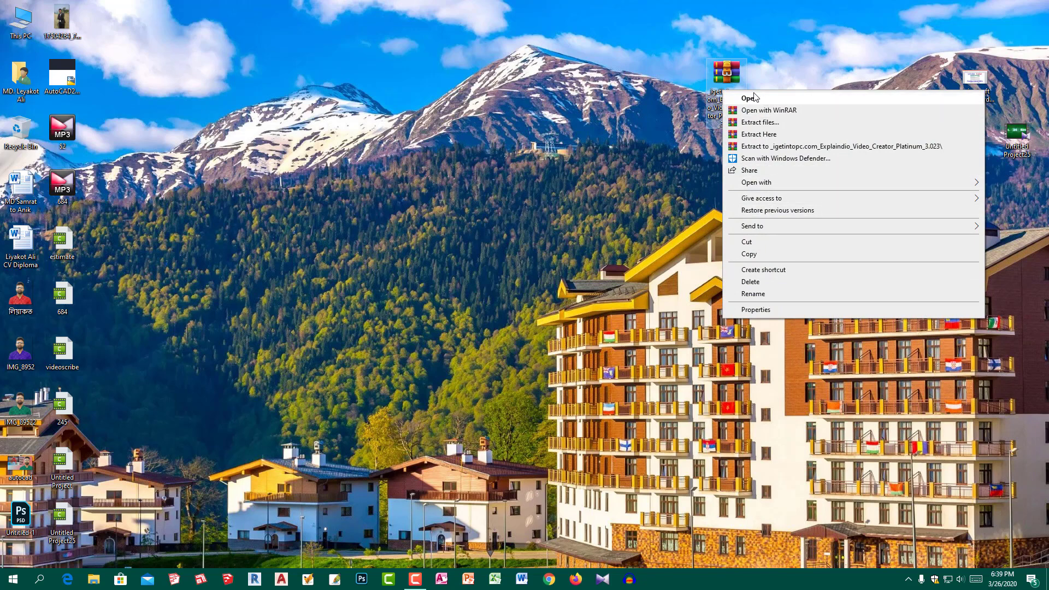
left_click(788, 123)
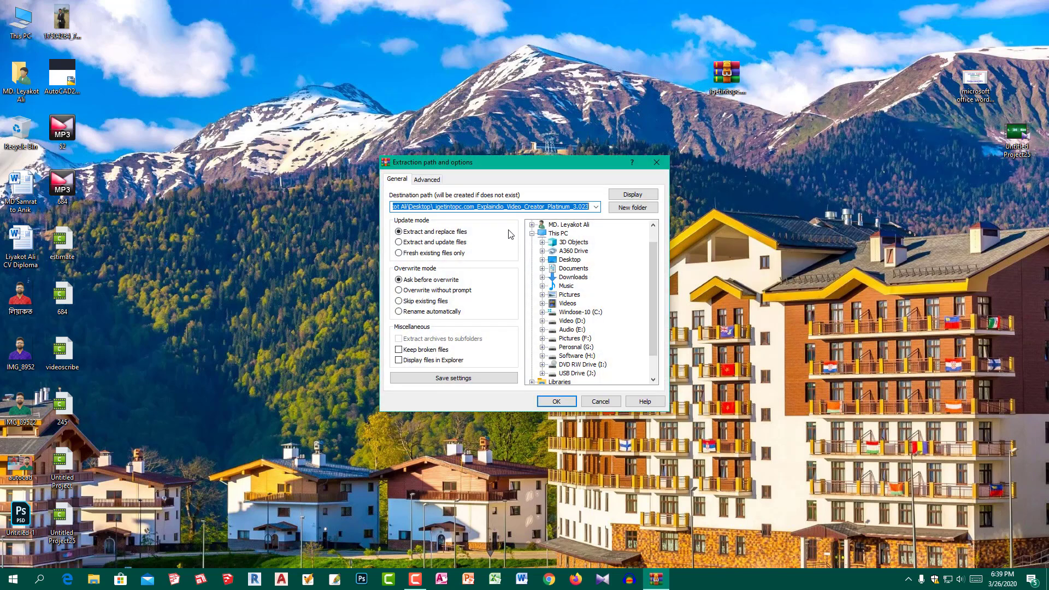
left_click(632, 208)
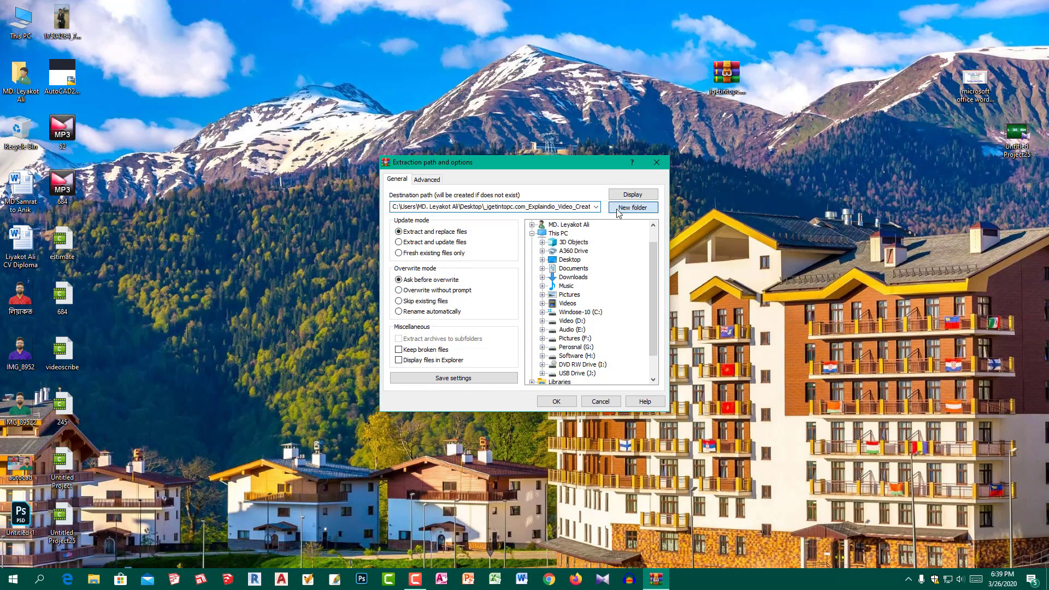
left_click(556, 401)
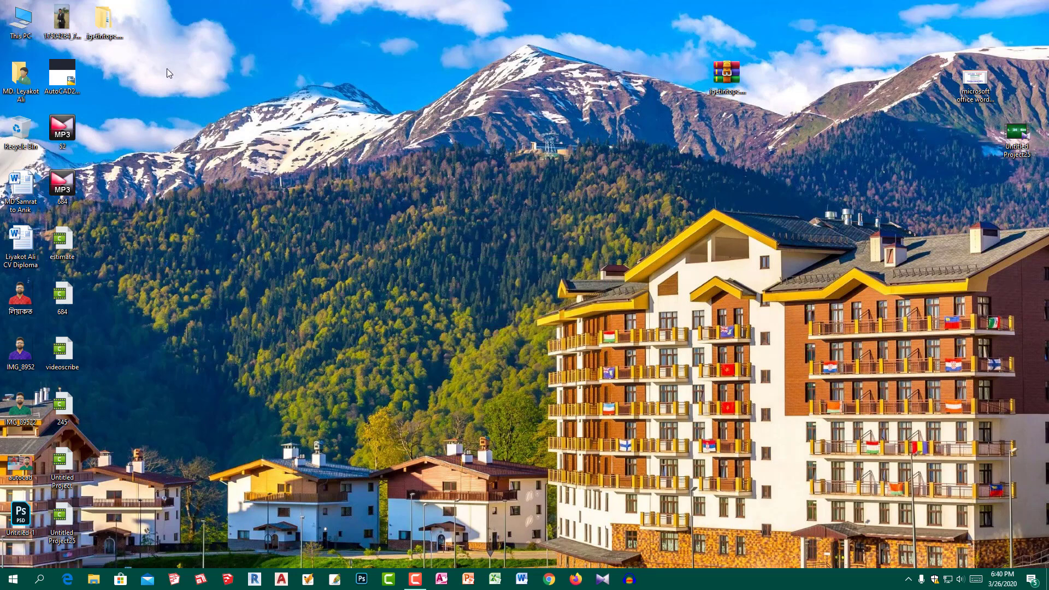
Move the extracted folder to an empty area of the desktop and open it down to the subfolder with the setup files.
left_click_drag(111, 33, 525, 200)
right_click(523, 187)
left_click(523, 190)
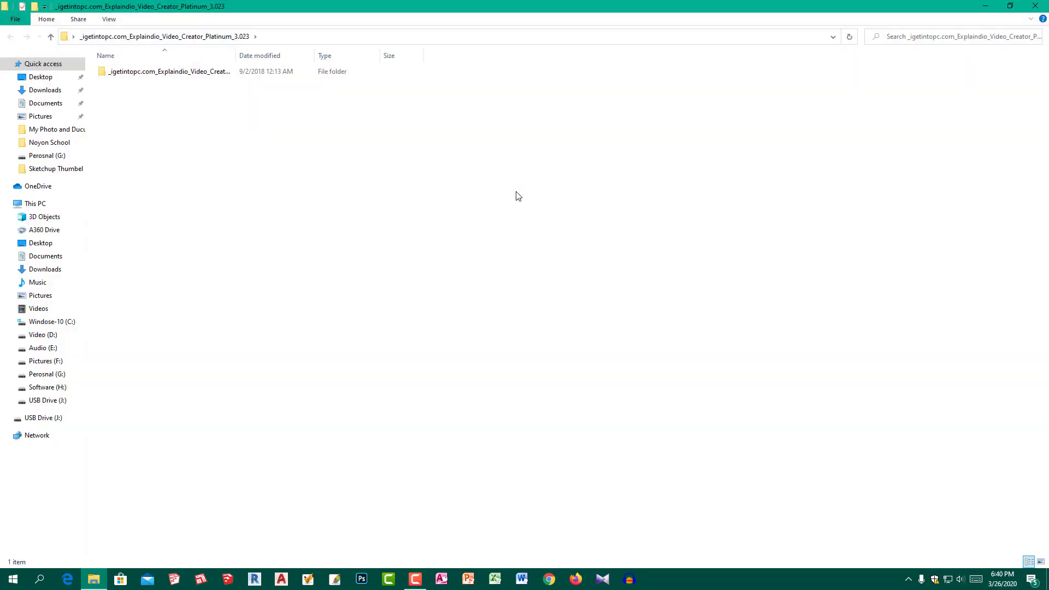
double_click(162, 73)
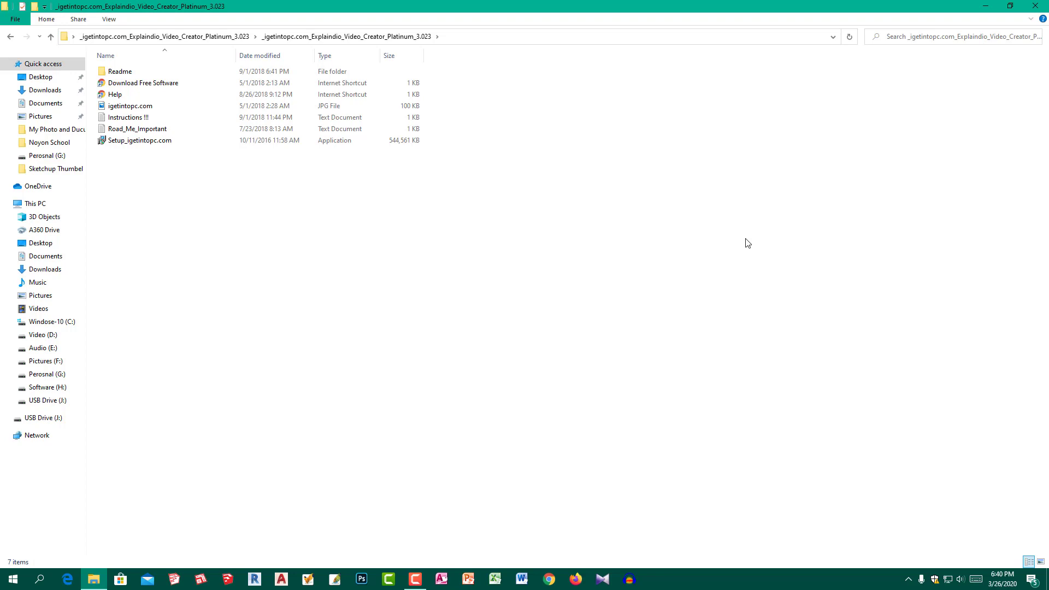
Turn off Windows Defender Firewall for the domain network in Windows Security.
left_click(935, 580)
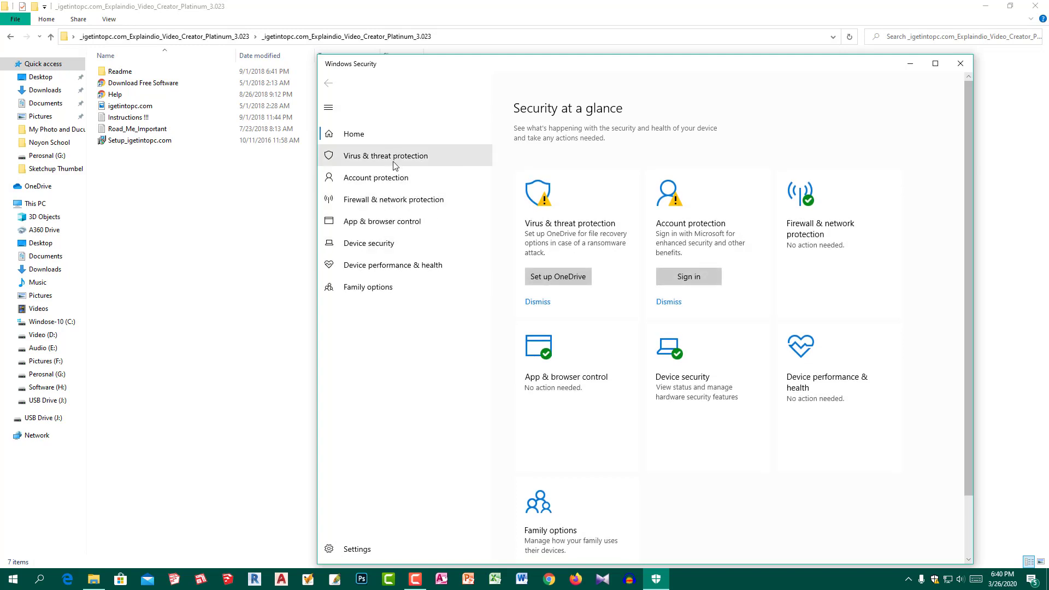
left_click(388, 198)
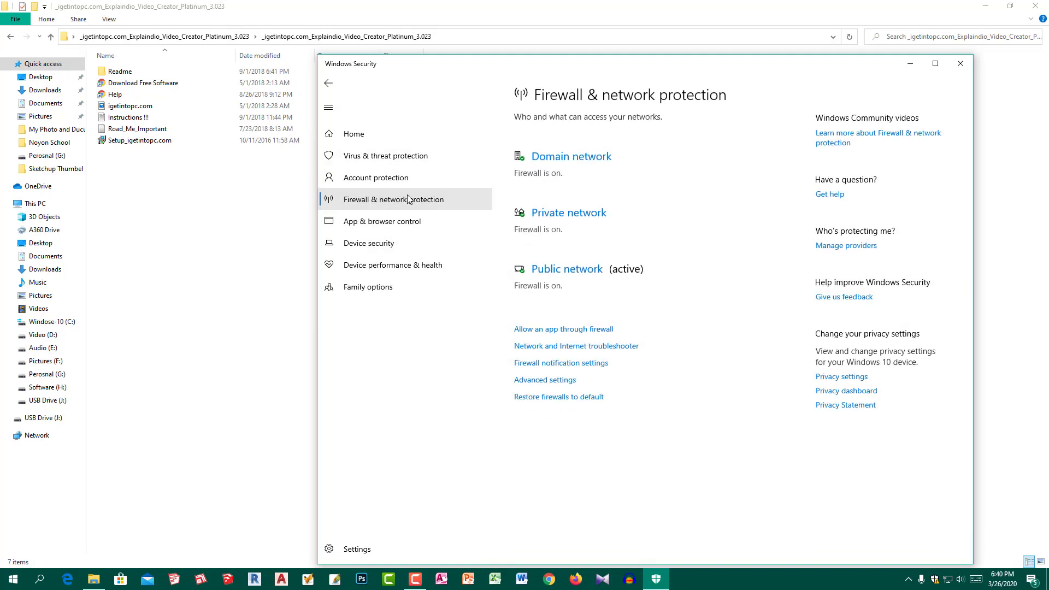
left_click(543, 171)
left_click(526, 273)
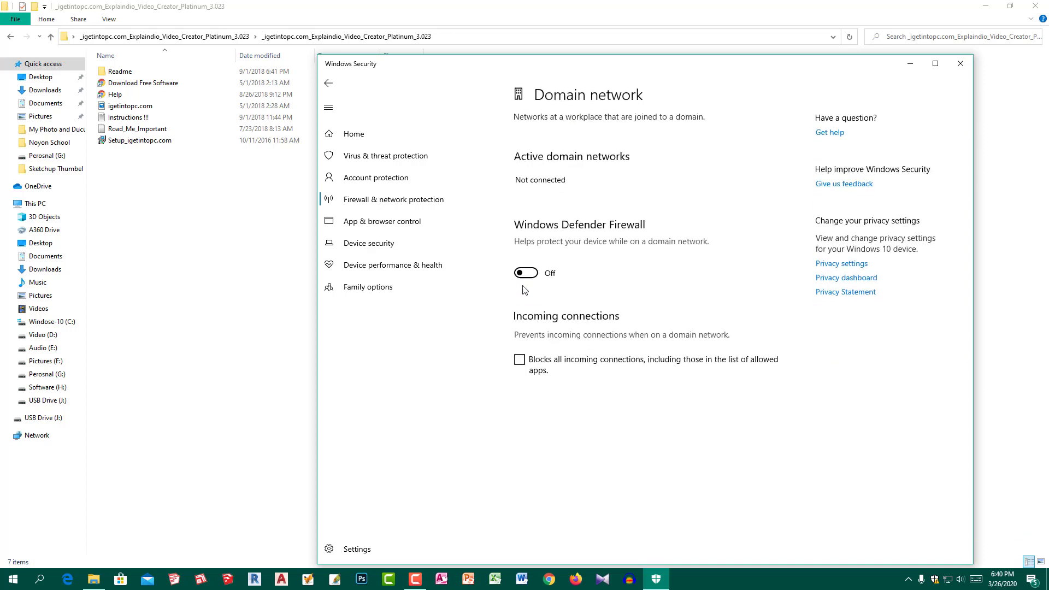
Turn off Windows Defender Firewall for the private network.
left_click(399, 202)
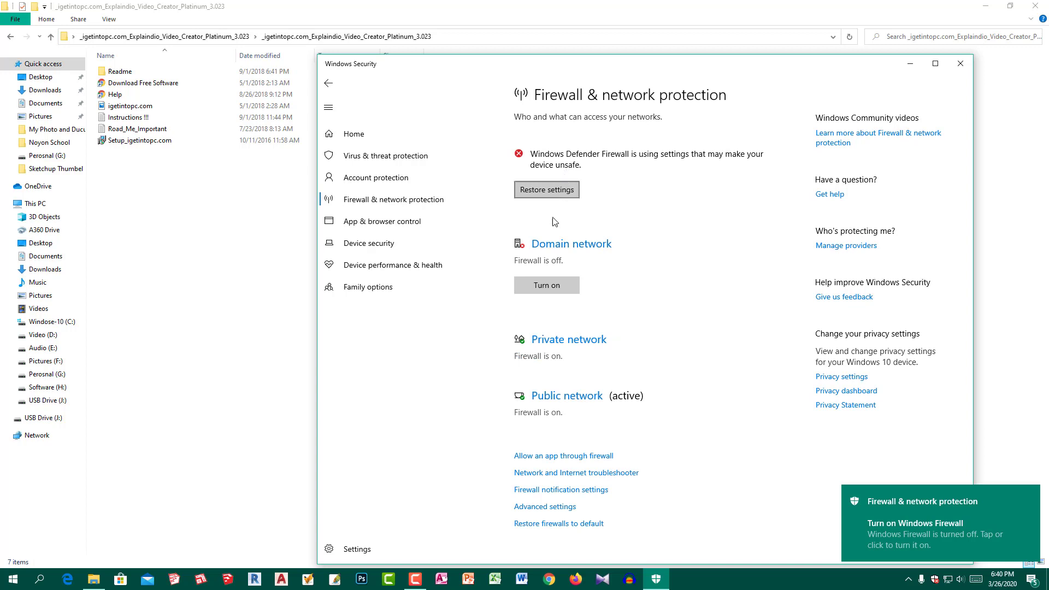
left_click(554, 342)
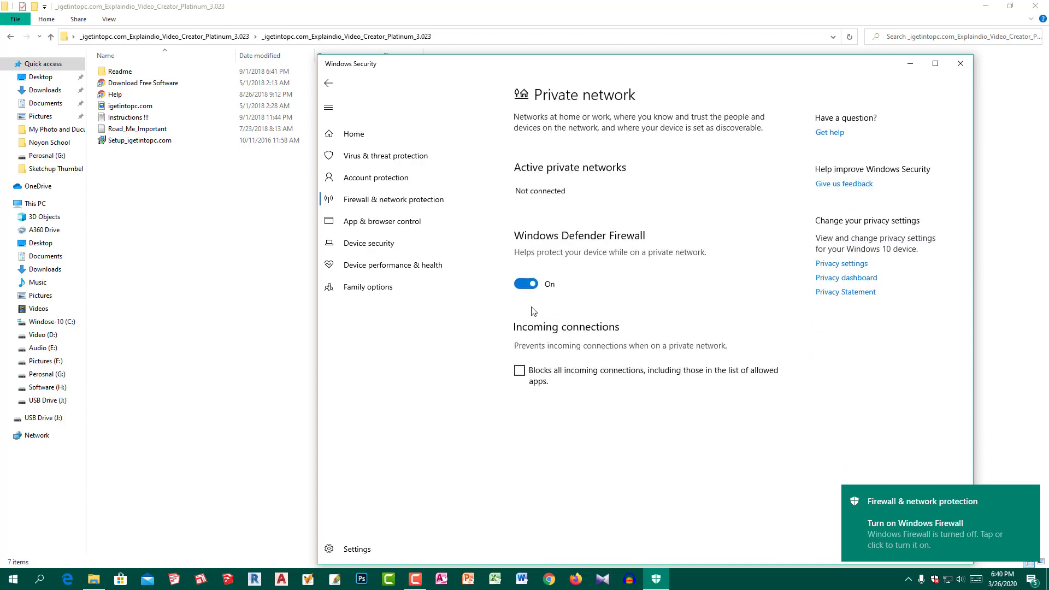
left_click(526, 283)
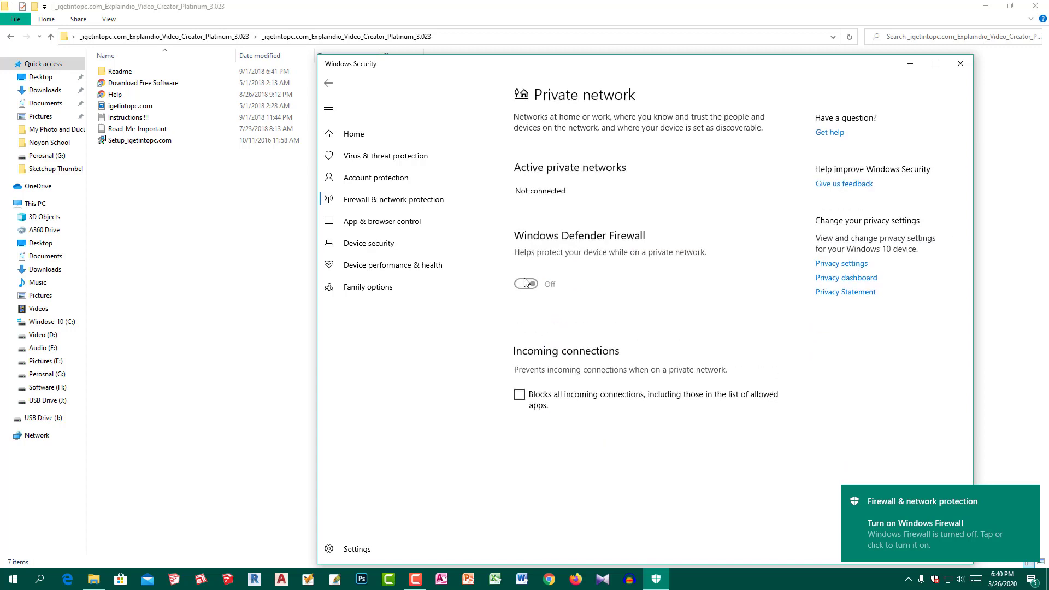
Turn off Windows Defender Firewall for the public network and close Windows Security.
left_click(385, 206)
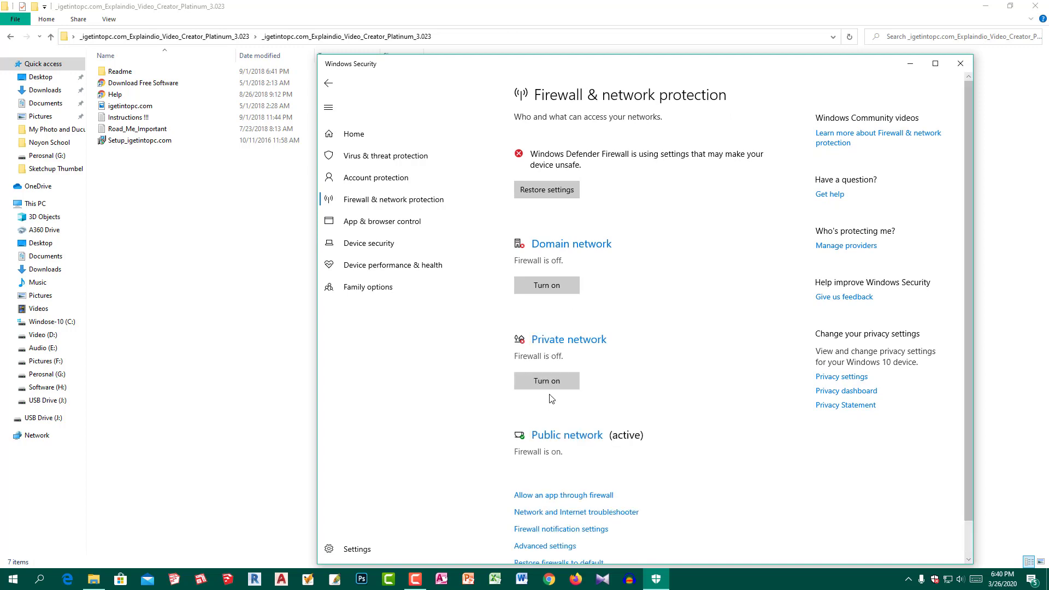
left_click(559, 435)
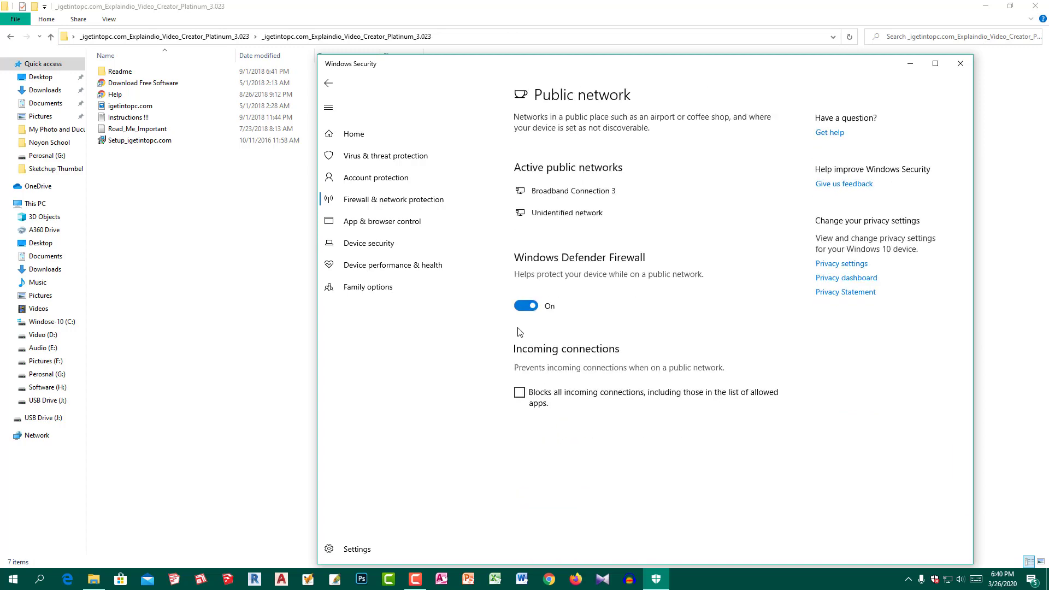
left_click(522, 307)
left_click(960, 63)
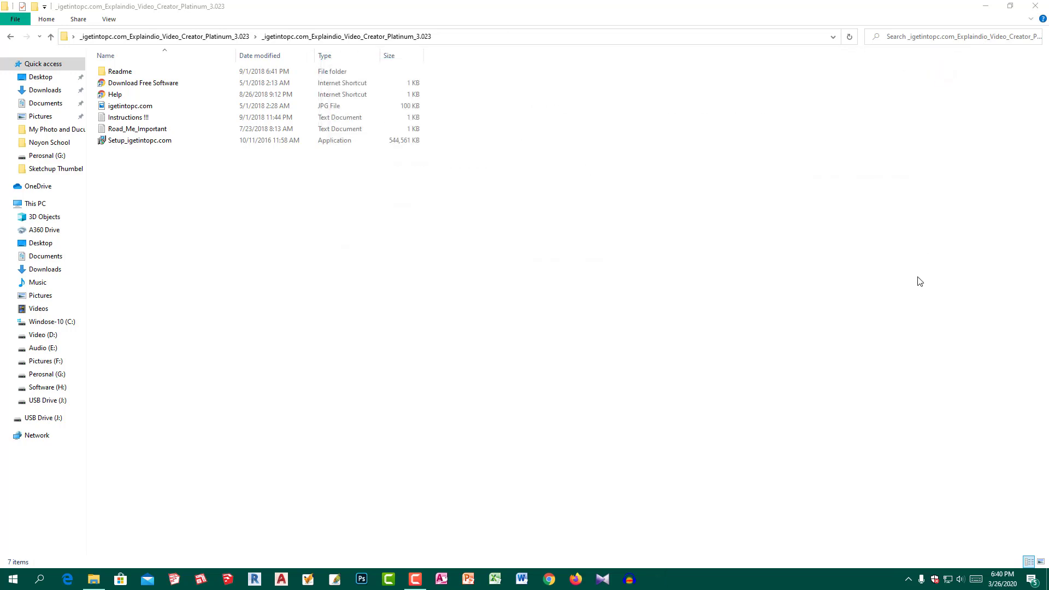
Disconnect the Broadband Connection in the dial-up network settings and close Settings.
left_click(948, 579)
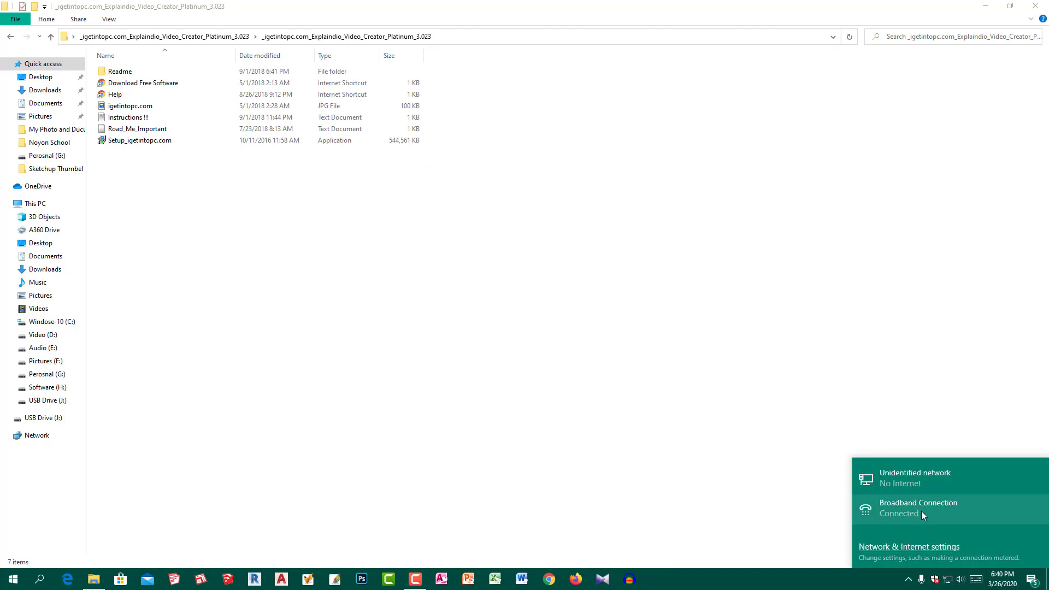
left_click(921, 510)
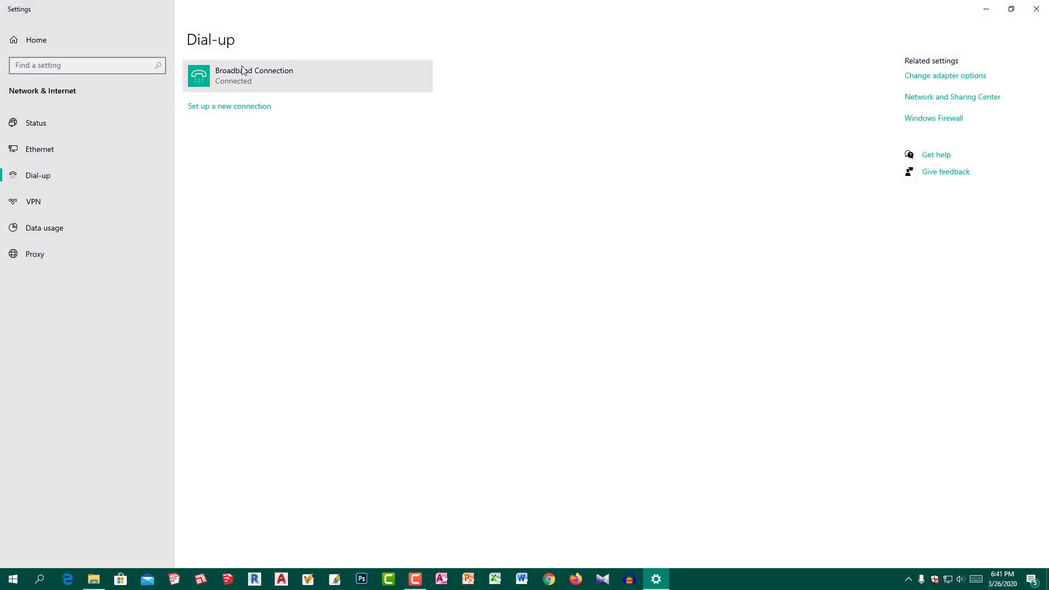
left_click(240, 90)
left_click(406, 112)
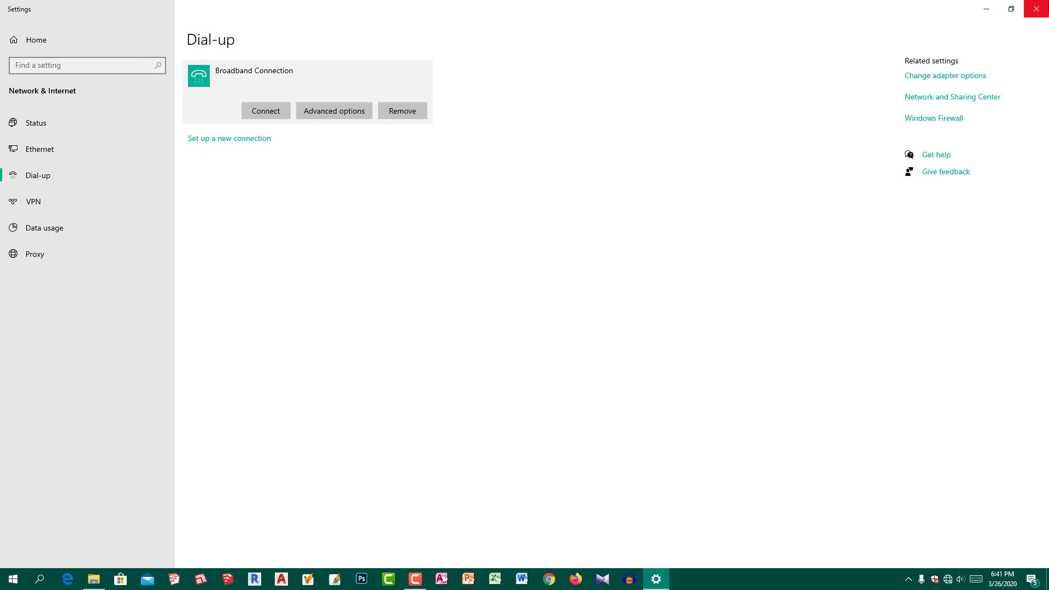
left_click(1044, 10)
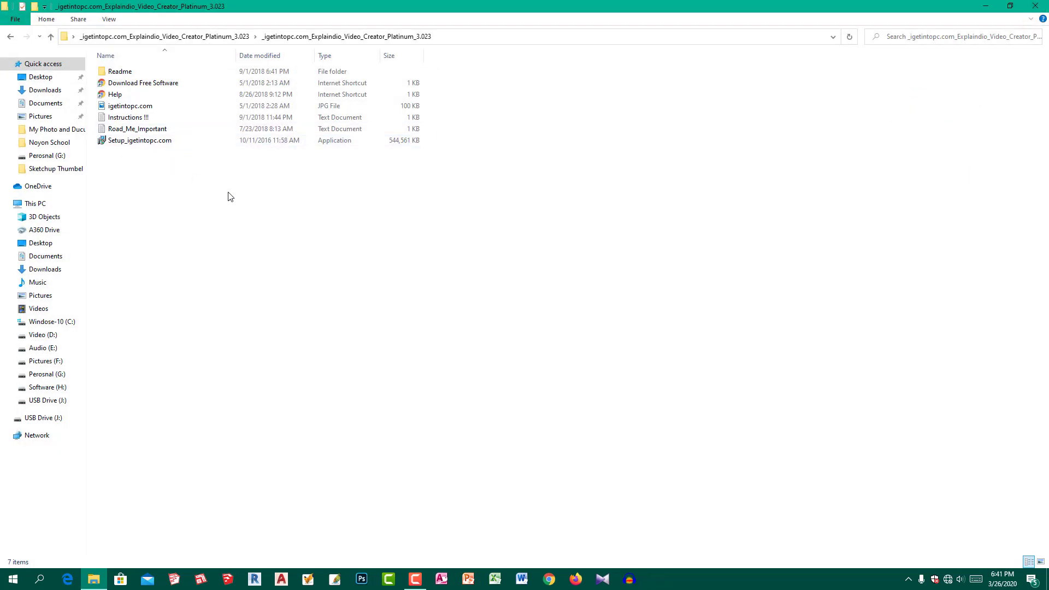
Run Setup_igetintopc.com as administrator and choose English as the setup language.
right_click(180, 143)
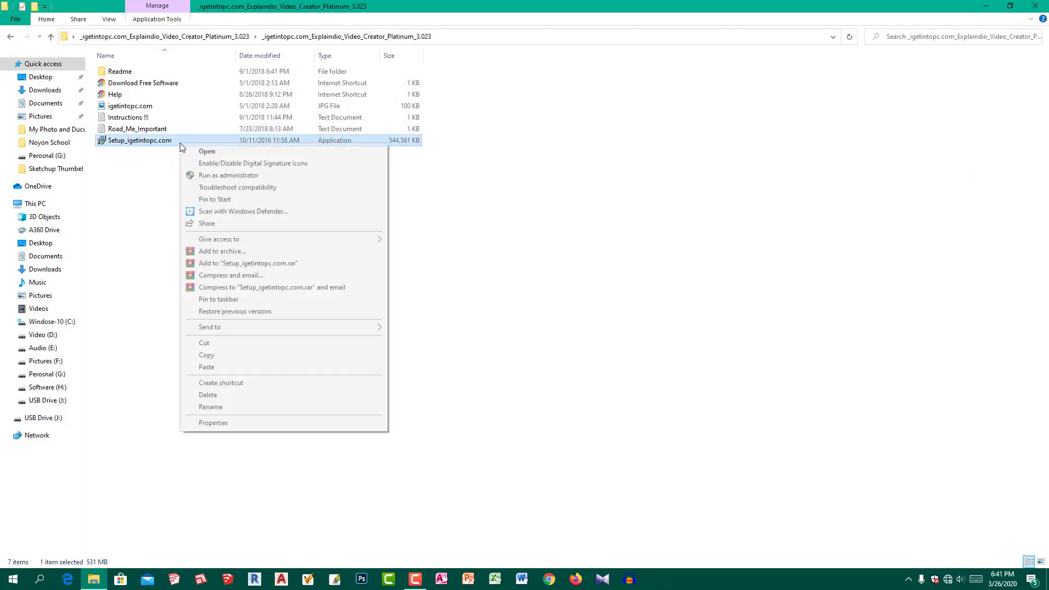
left_click(214, 175)
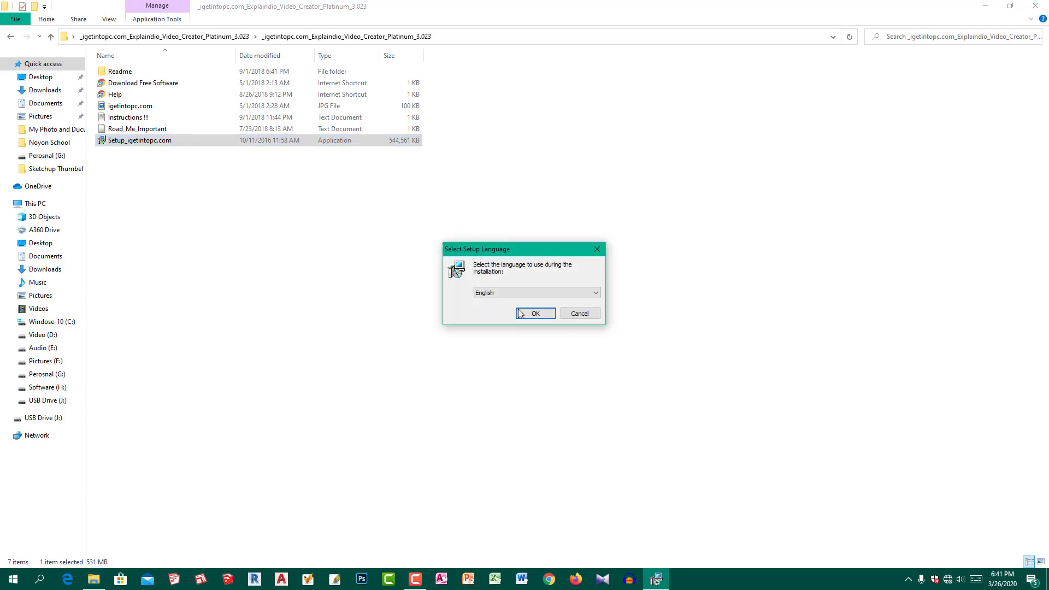
left_click(534, 314)
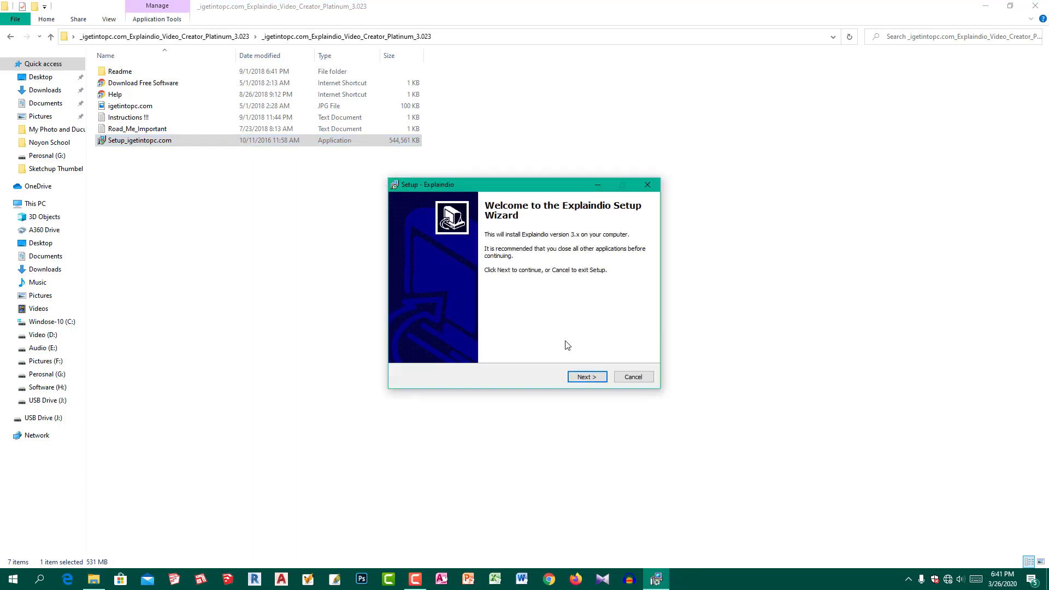
Accept the Explaindio license agreement and keep C:\Program Files (x86)\Explaindio as the destination folder.
left_click(585, 377)
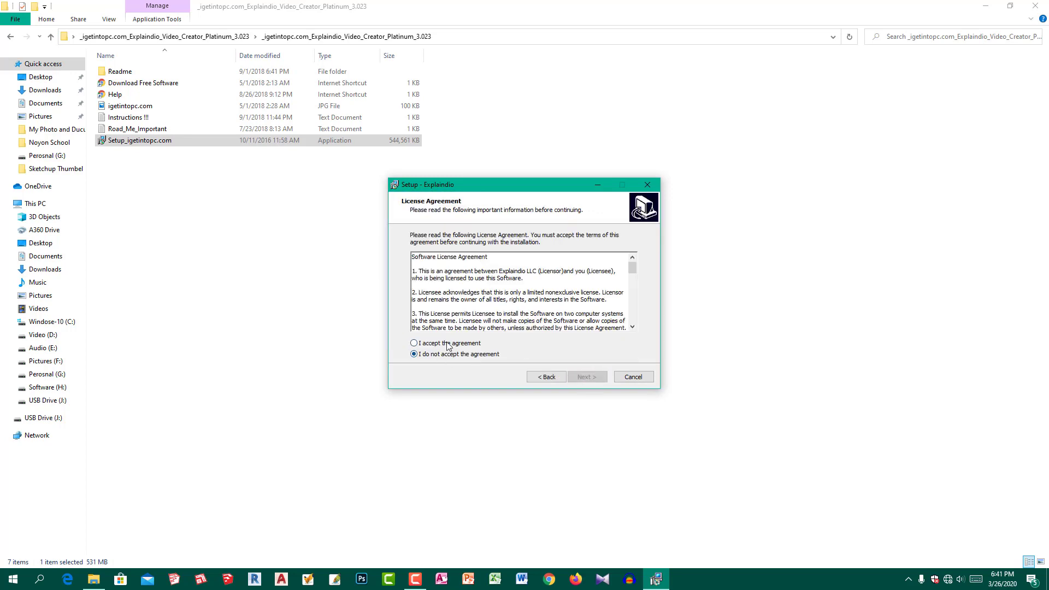
left_click(448, 344)
left_click(586, 377)
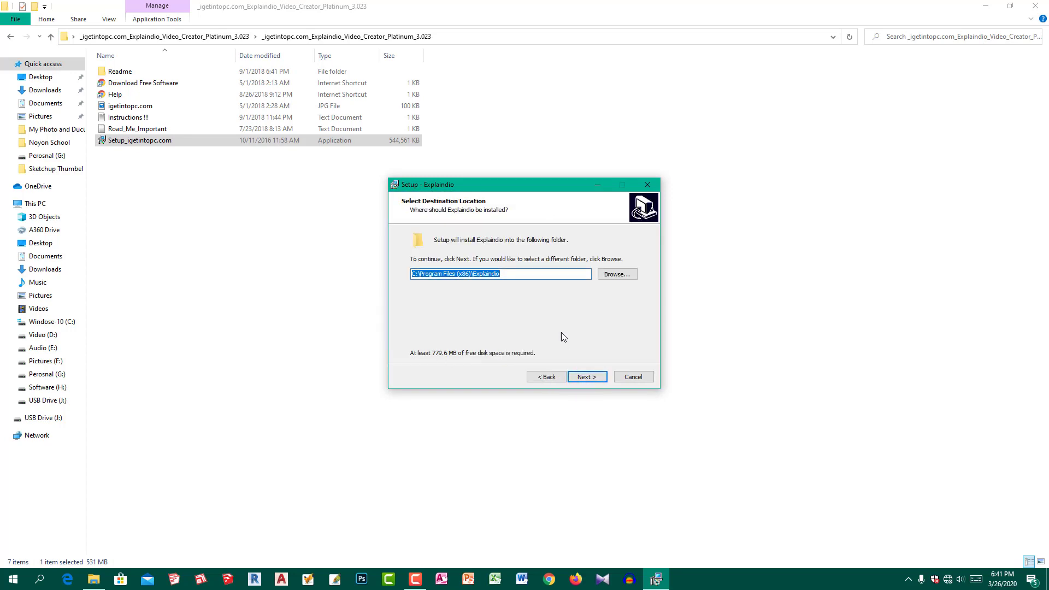
left_click(598, 377)
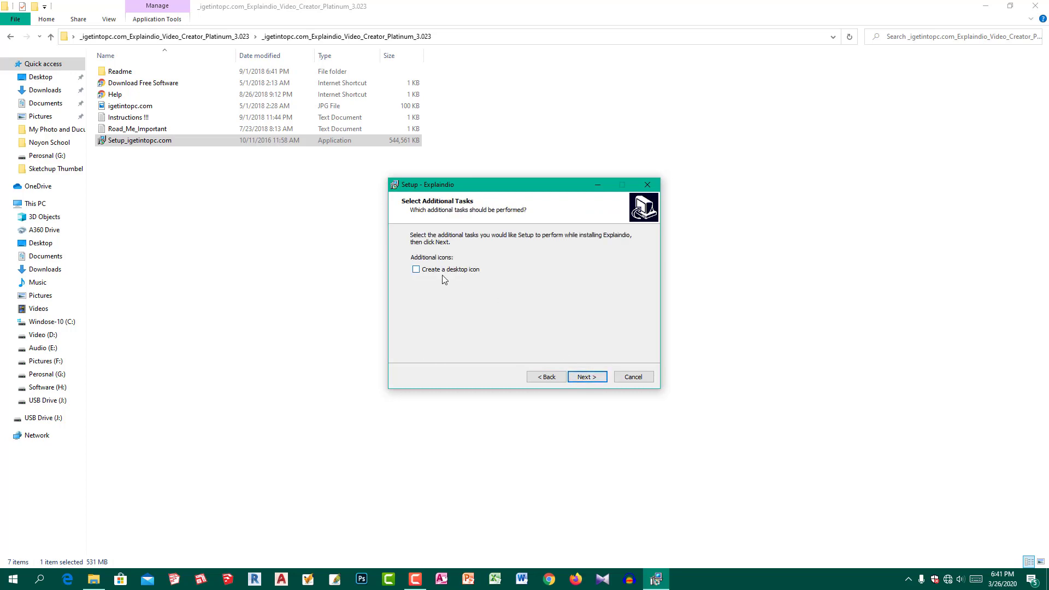
Install Explaindio with a desktop icon and finish the setup wizard without launching the program.
left_click(418, 271)
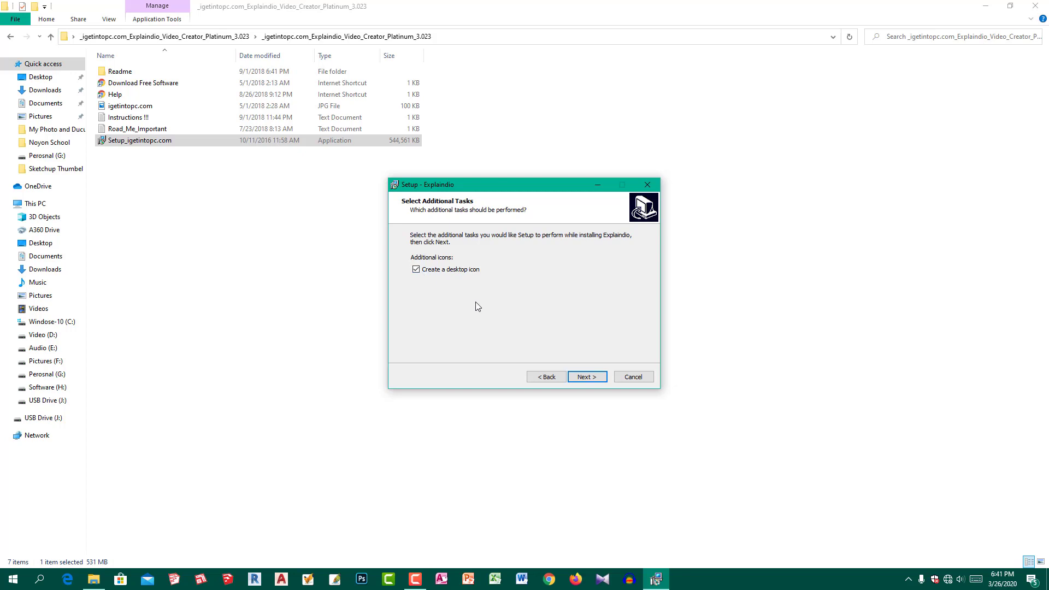
left_click(585, 382)
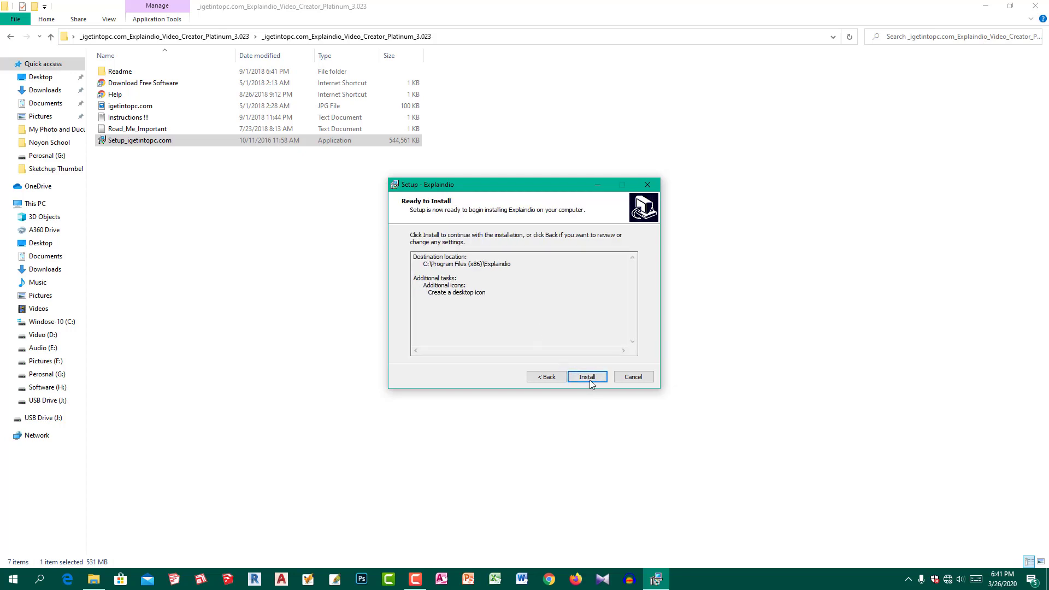
left_click(588, 380)
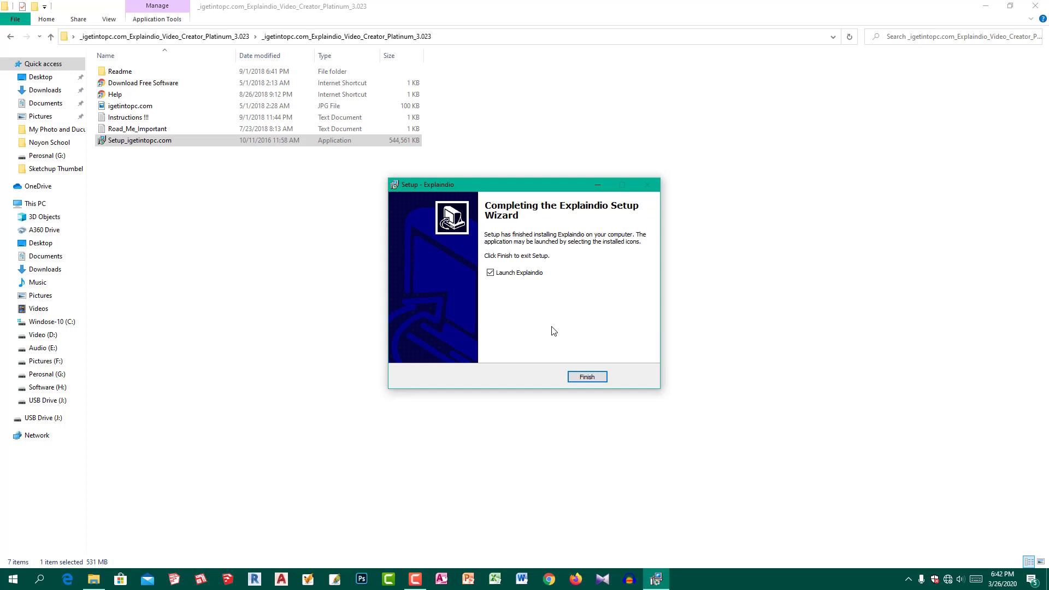
left_click(491, 272)
left_click(588, 378)
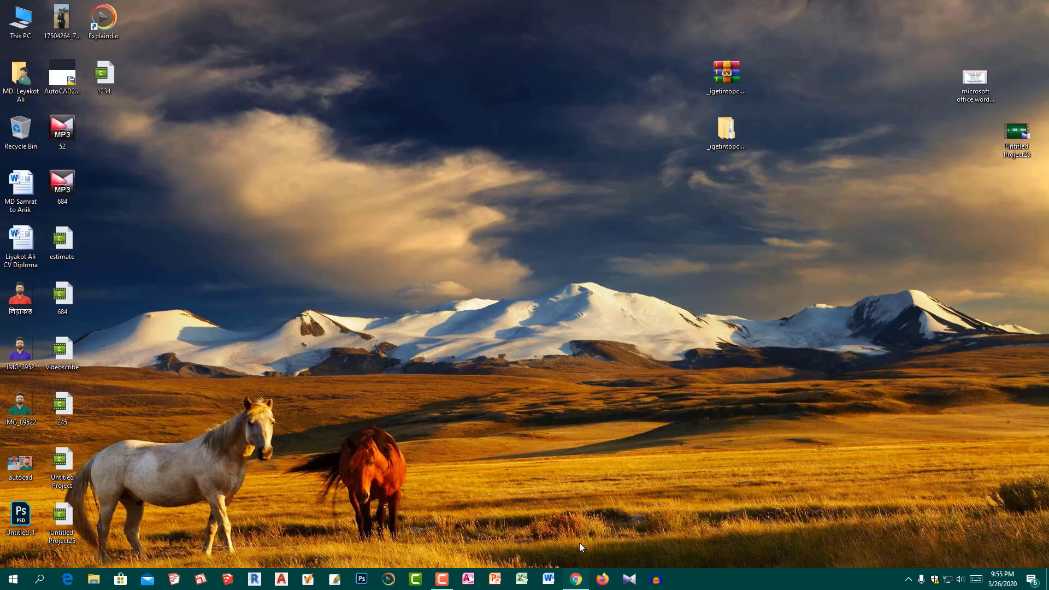
Switch to Chrome, download Explaindio Video Creator Platinum 3.023 Multilingual + Crack.rar from Google Drive, and minimize the browser.
left_click(576, 579)
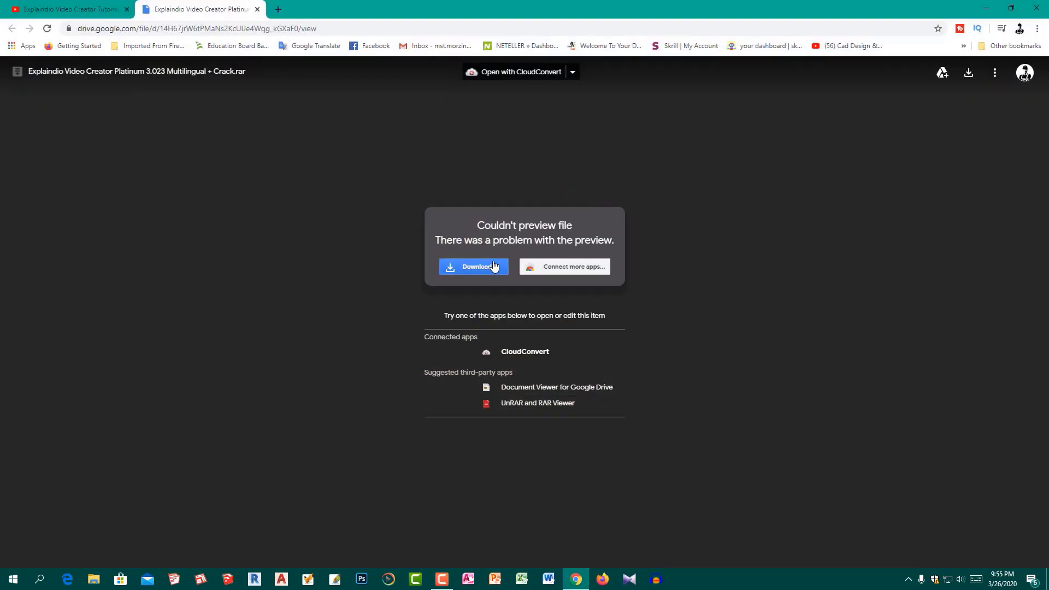
left_click(449, 273)
left_click(983, 8)
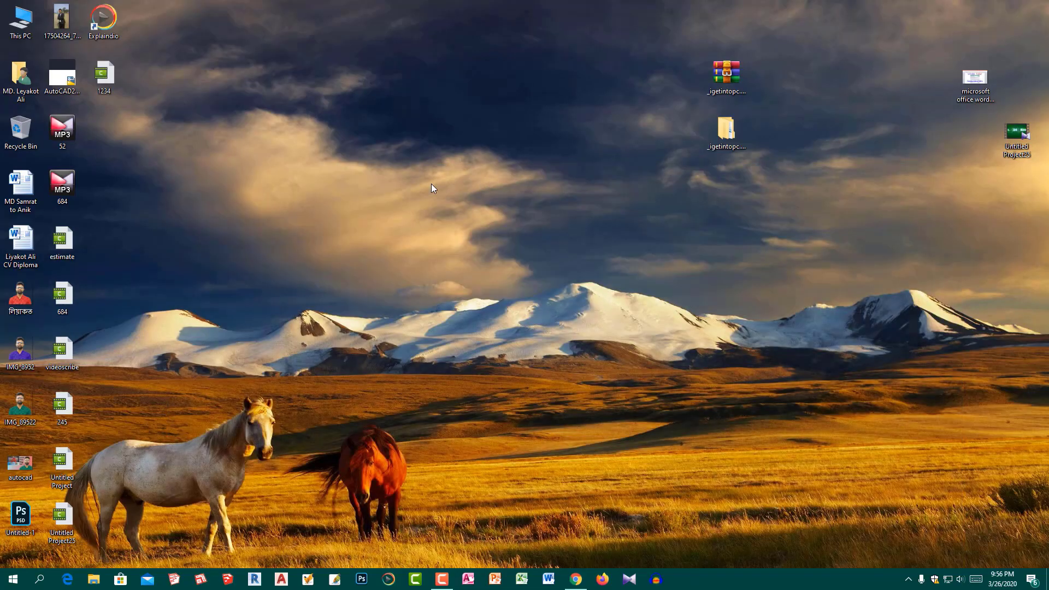
left_click(18, 28)
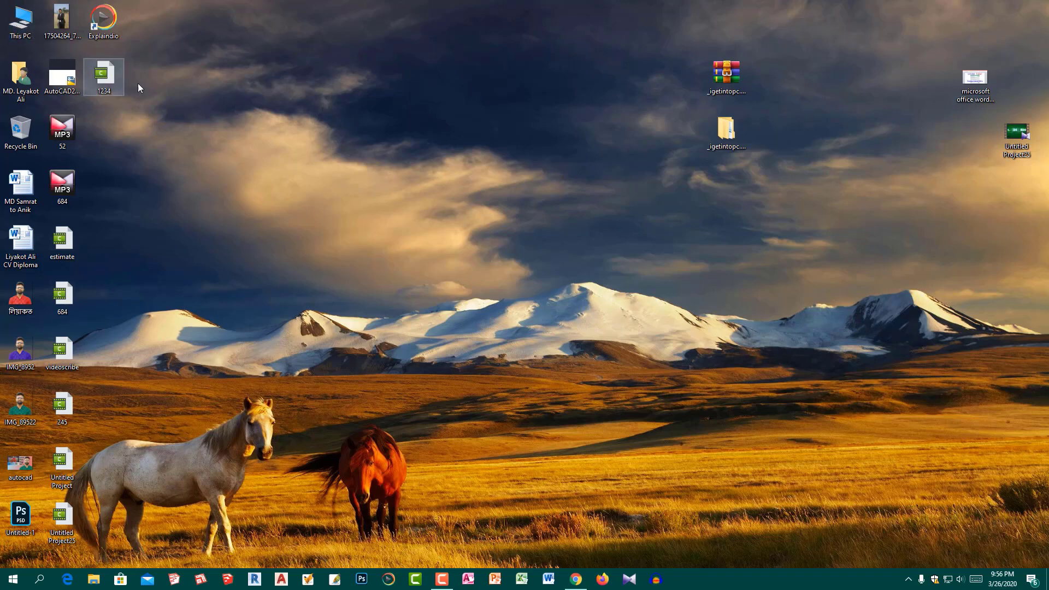
left_click_drag(1, 3, 76, 39)
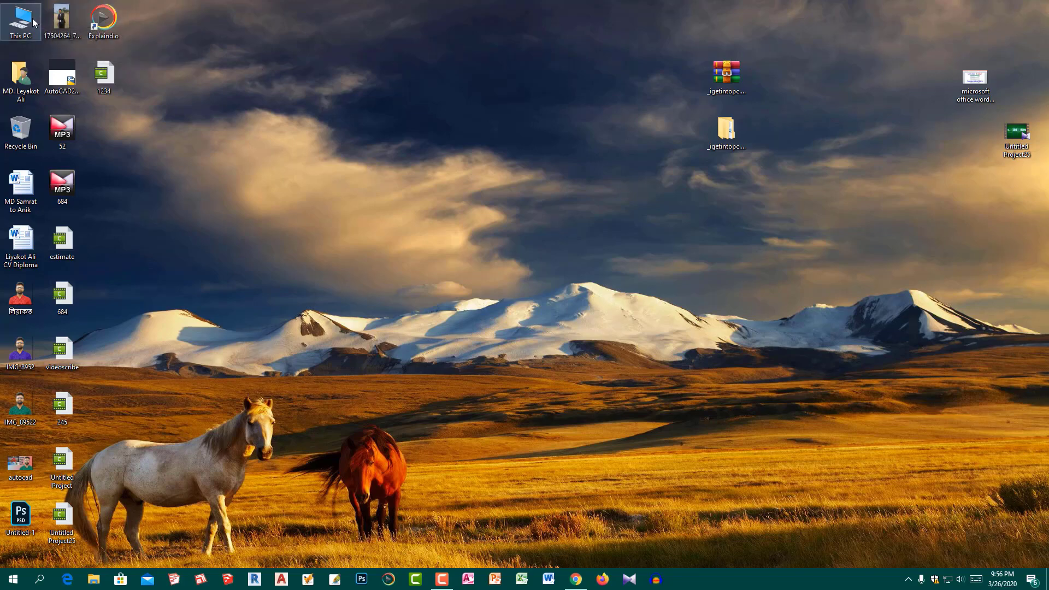
left_click(425, 118)
Copy the file Explaindio Video Creator Platinum 3.035 Full Cracked12 from the G: drive to the desktop.
key("super+e")
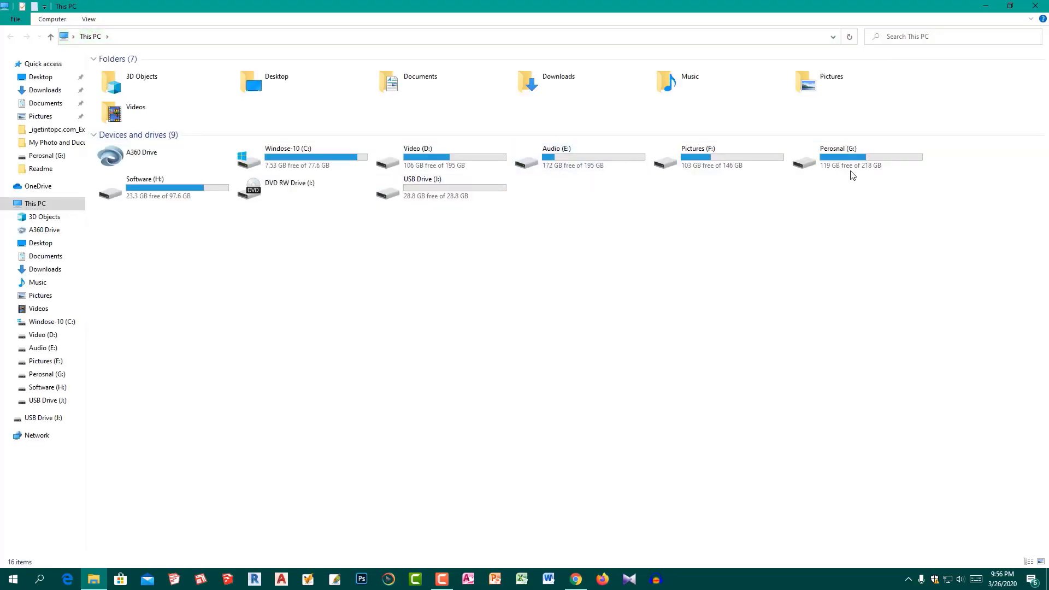
double_click(850, 167)
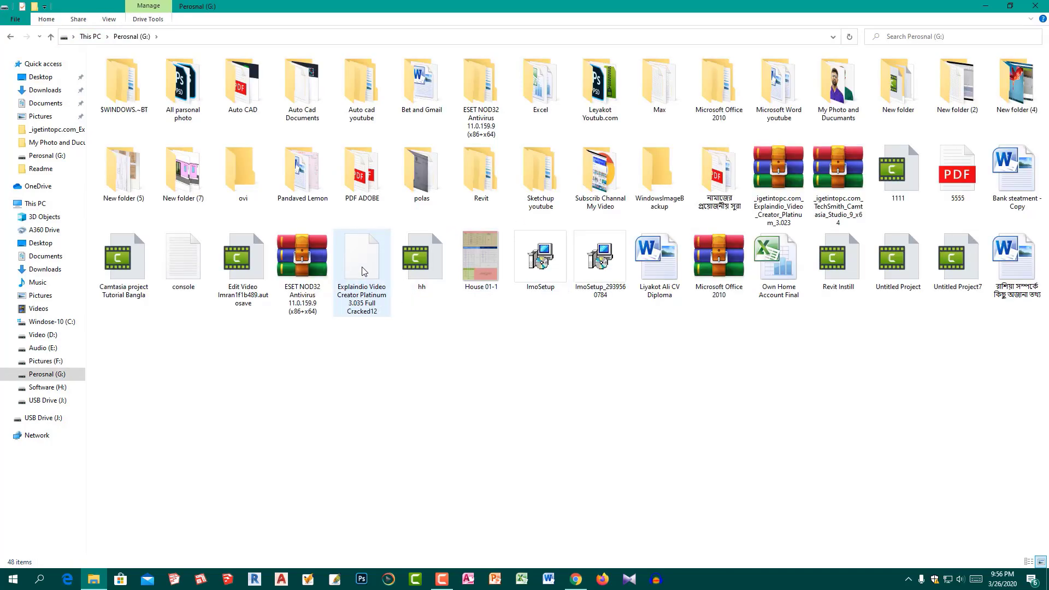
right_click(373, 290)
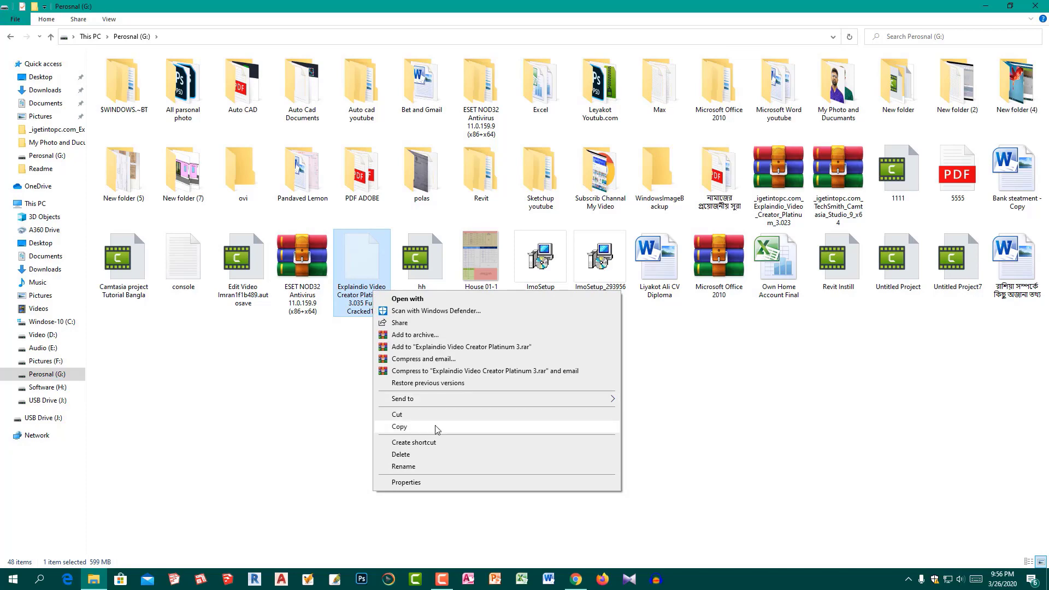
left_click(400, 426)
left_click(985, 5)
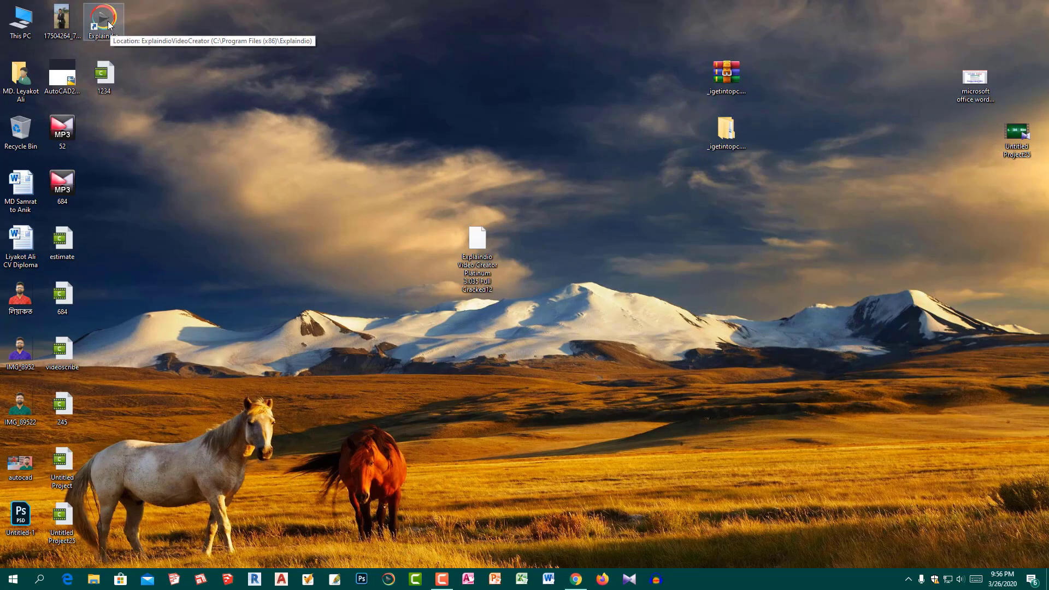
Open the file location of the Explaindio desktop shortcut, examine the installed files, and close the folder.
right_click(108, 21)
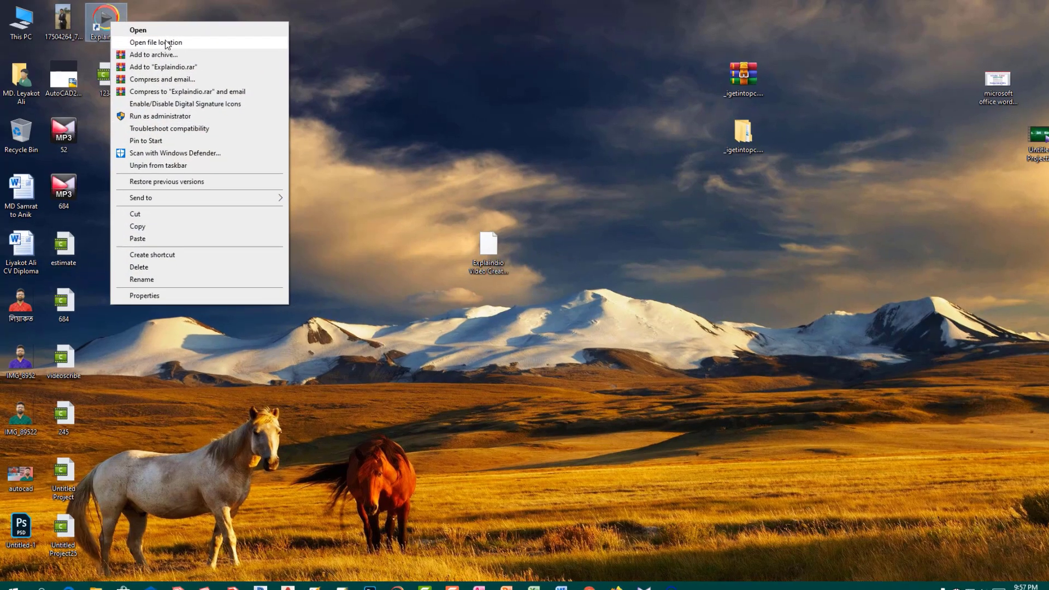
left_click(180, 41)
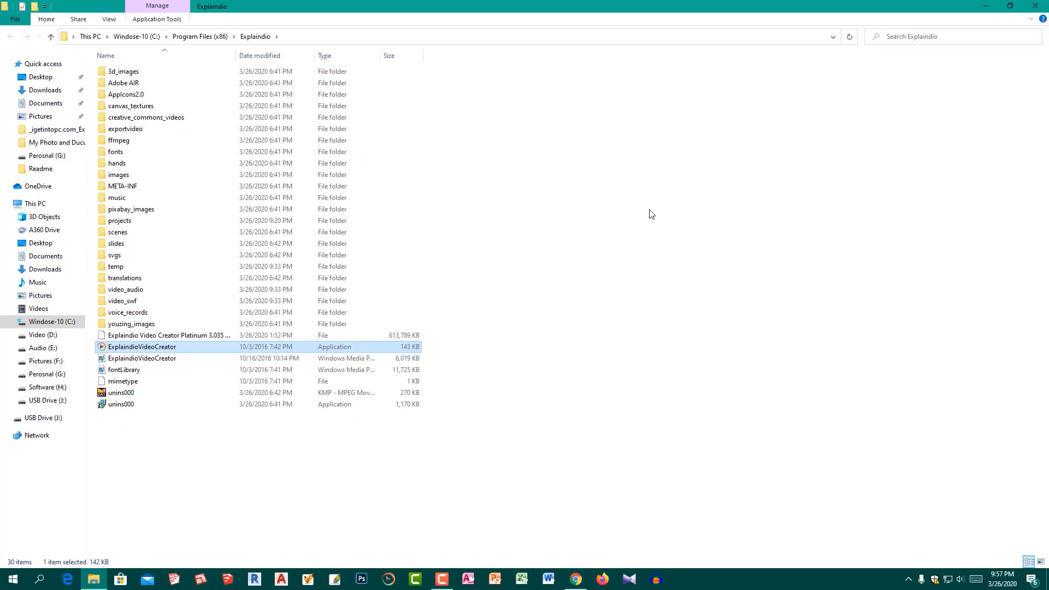
right_click(651, 213)
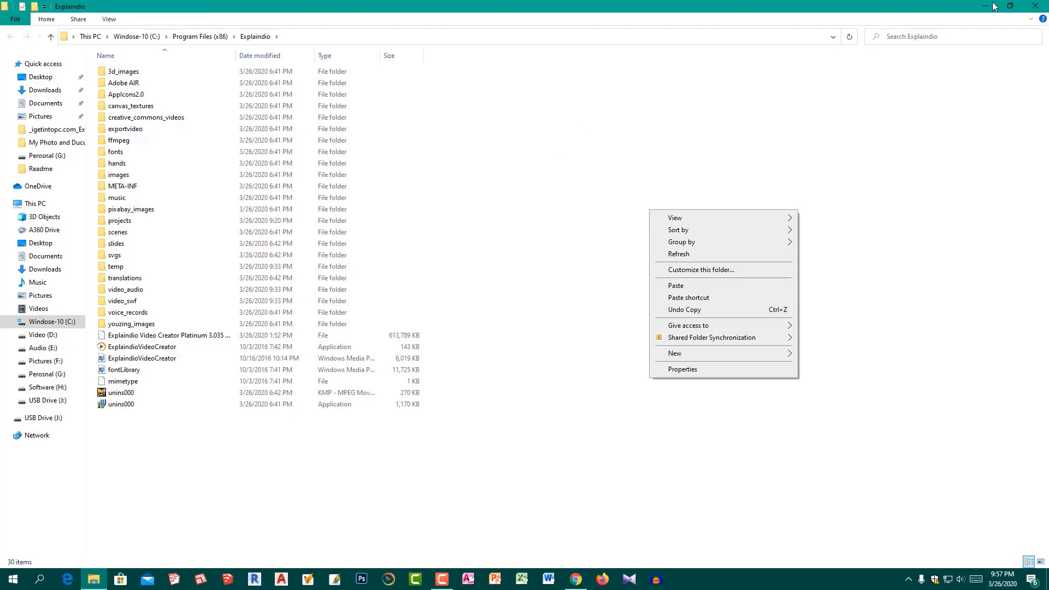
left_click(1034, 6)
left_click(1034, 6)
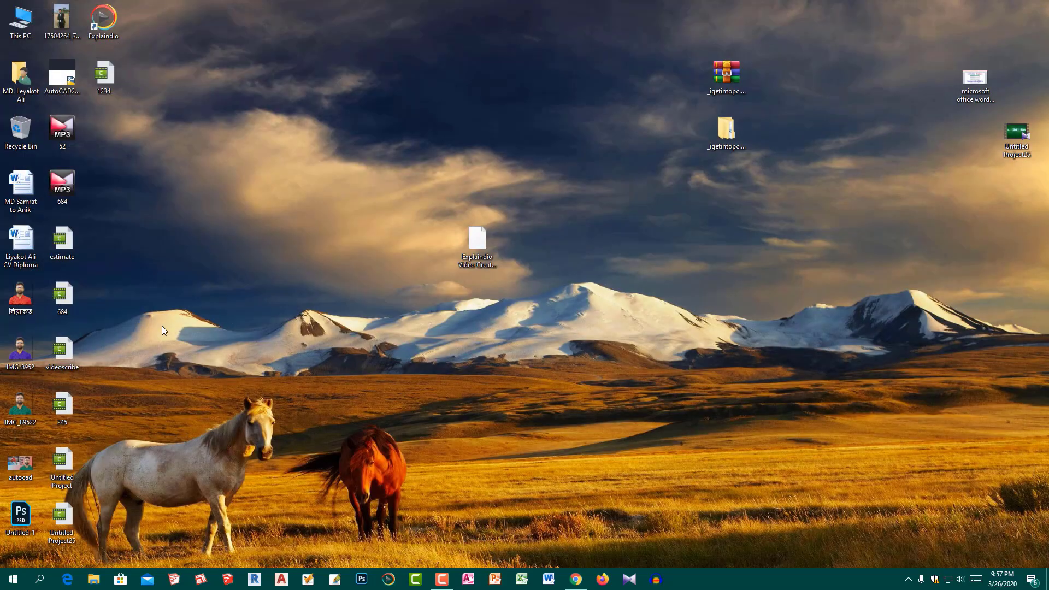
Open the file location of Explaindio's Start menu entry, examine the Programs\Explaindio folder, and return to the desktop.
left_click(13, 580)
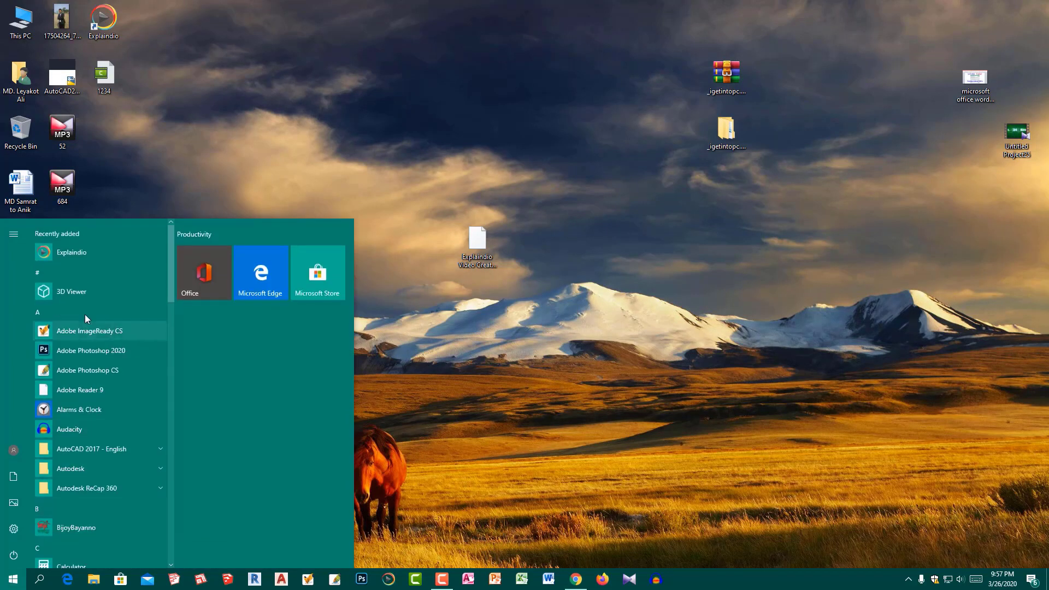
right_click(111, 250)
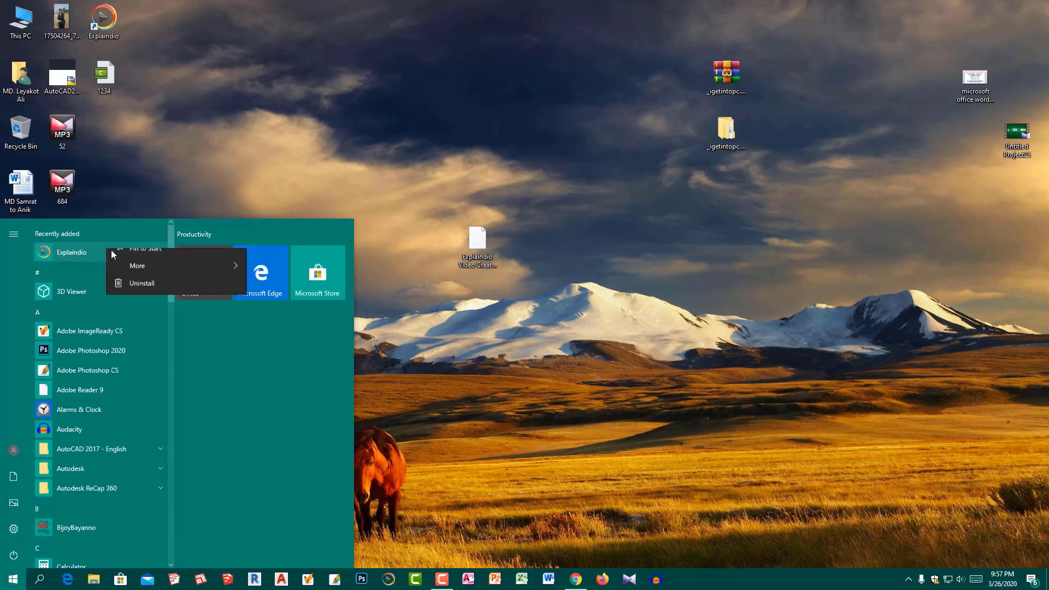
mouse_move(165, 274)
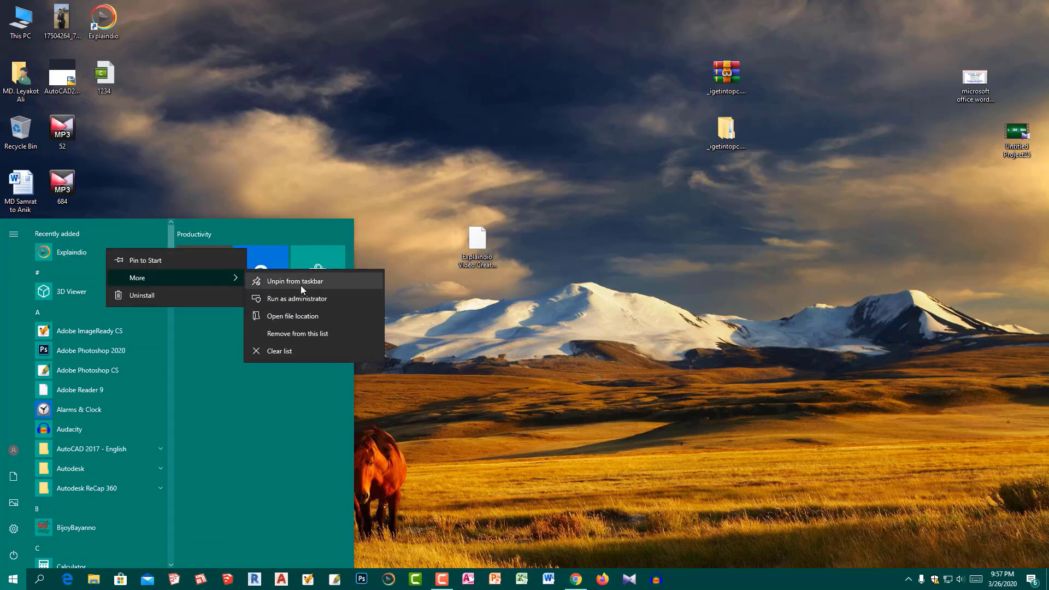
left_click(317, 314)
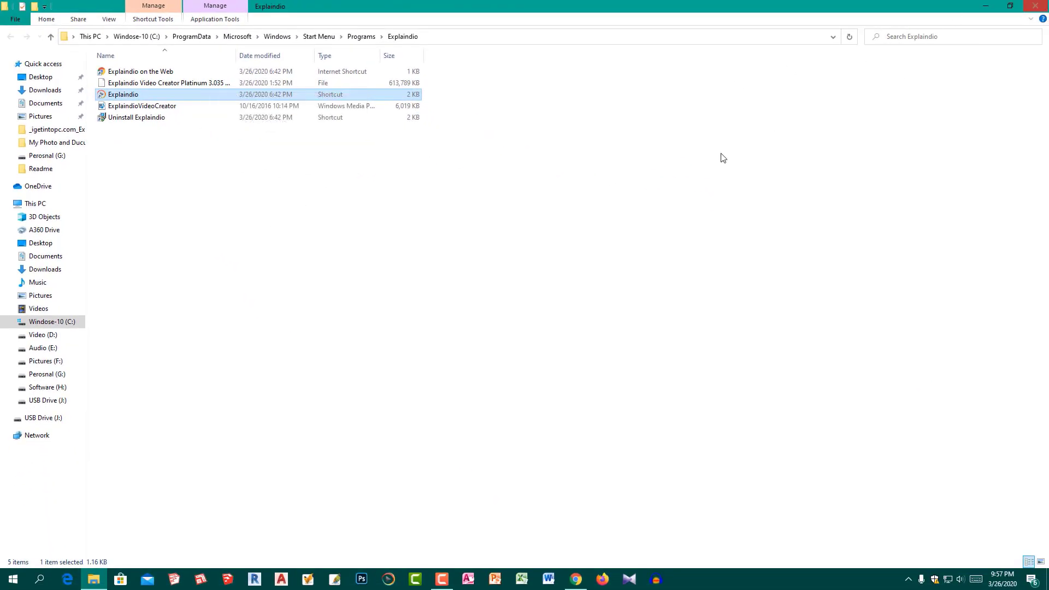
right_click(556, 175)
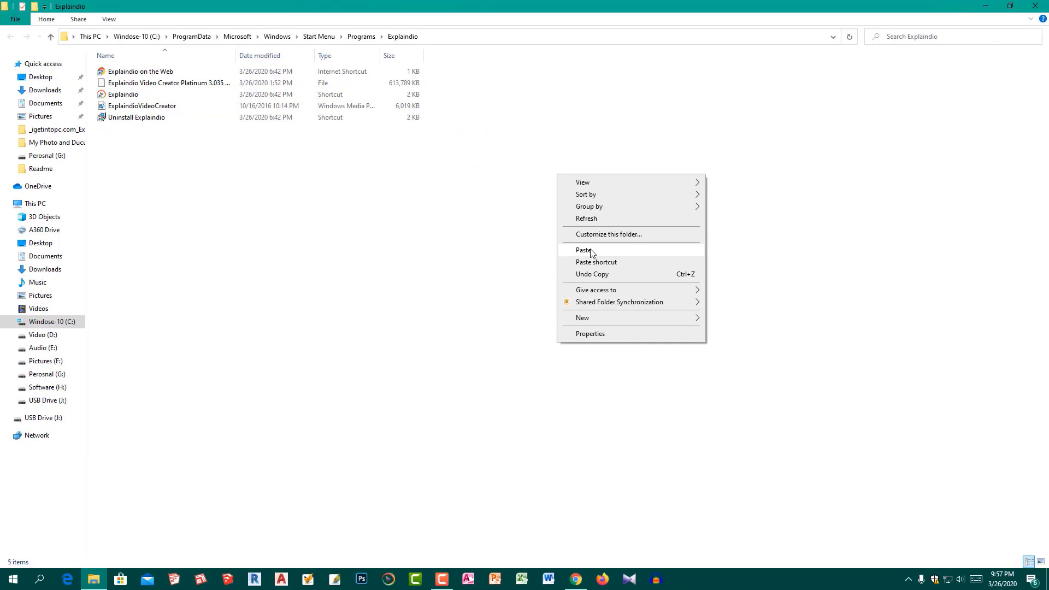
left_click(838, 156)
left_click(1046, 4)
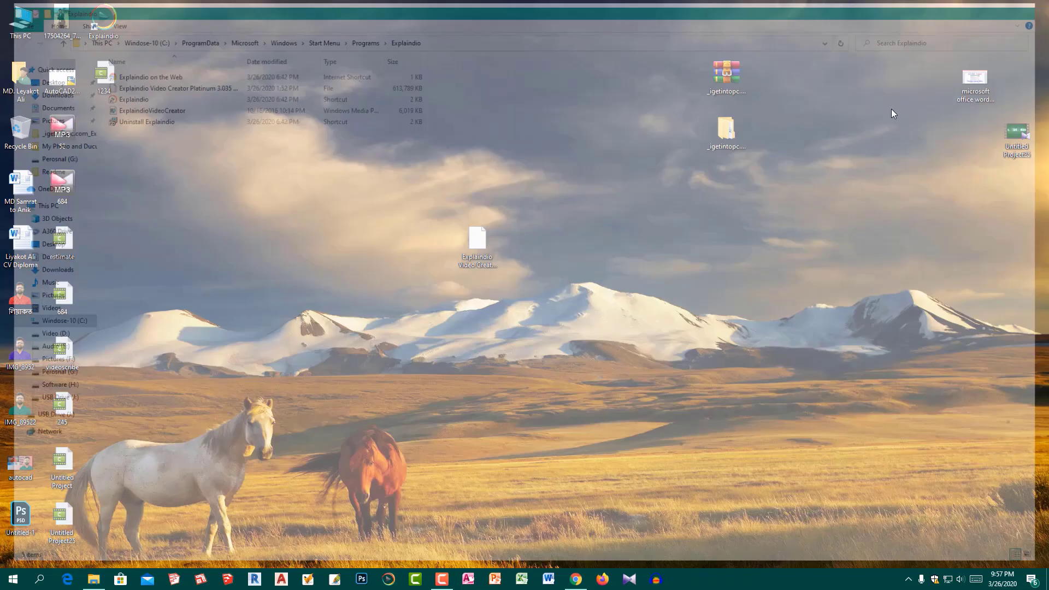
right_click(538, 113)
left_click(583, 144)
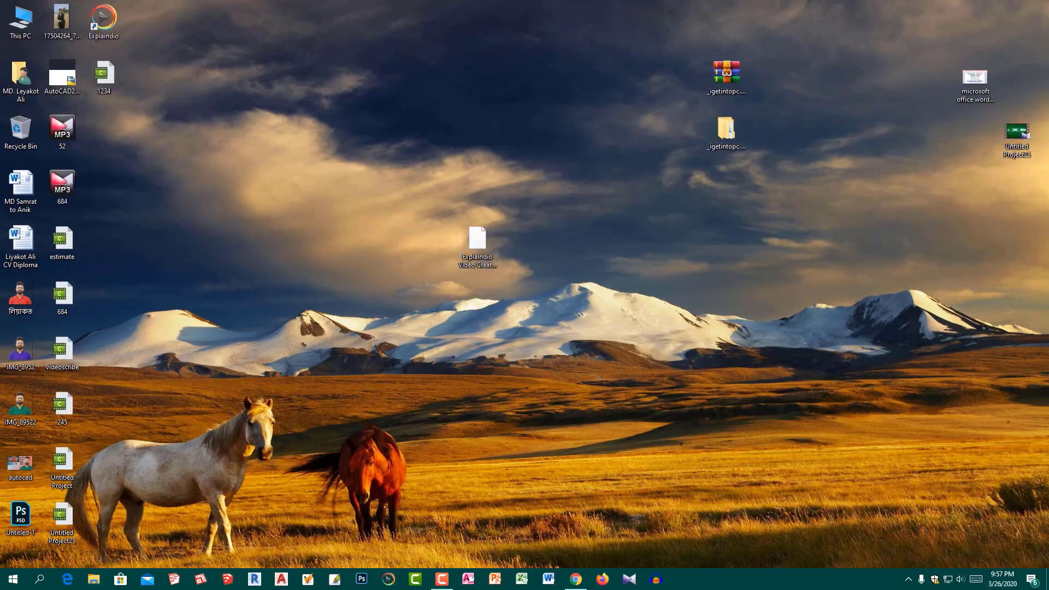
Open Control Panel in a maximized window and go to the advanced settings of Windows Defender Firewall.
left_click(41, 581)
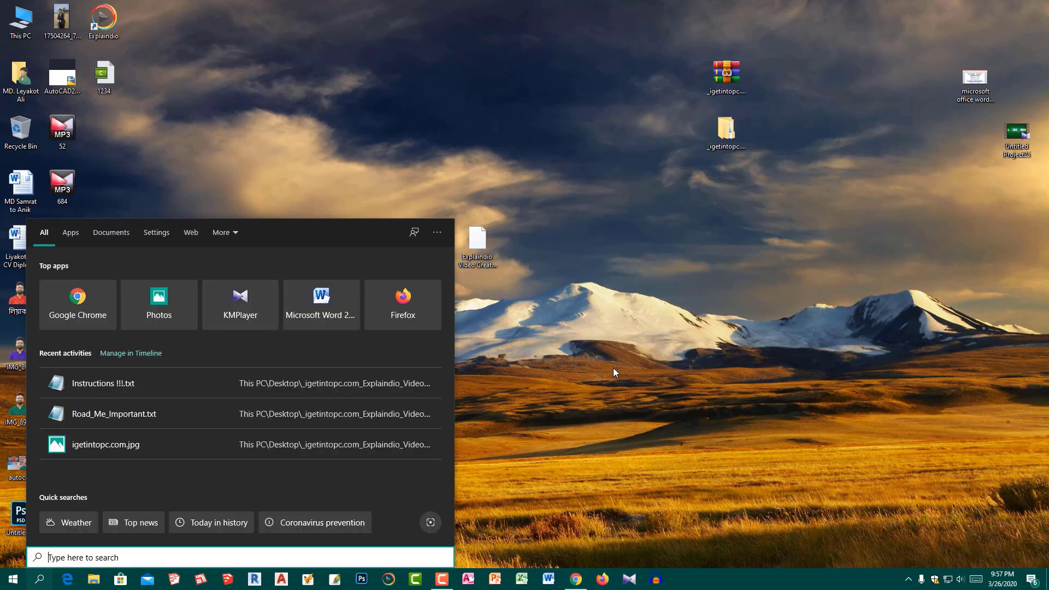
type("c")
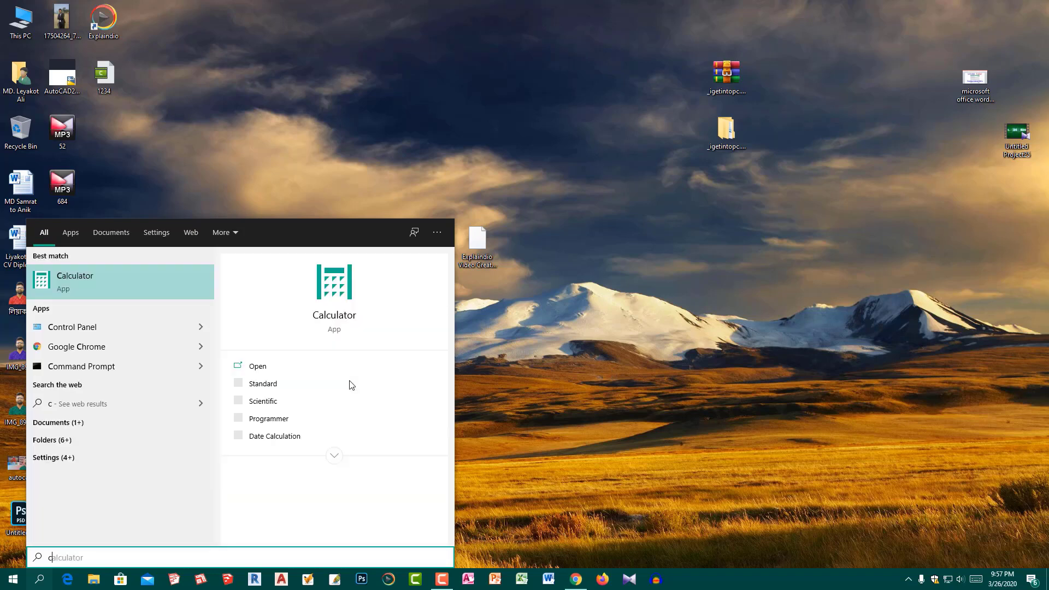
left_click(150, 333)
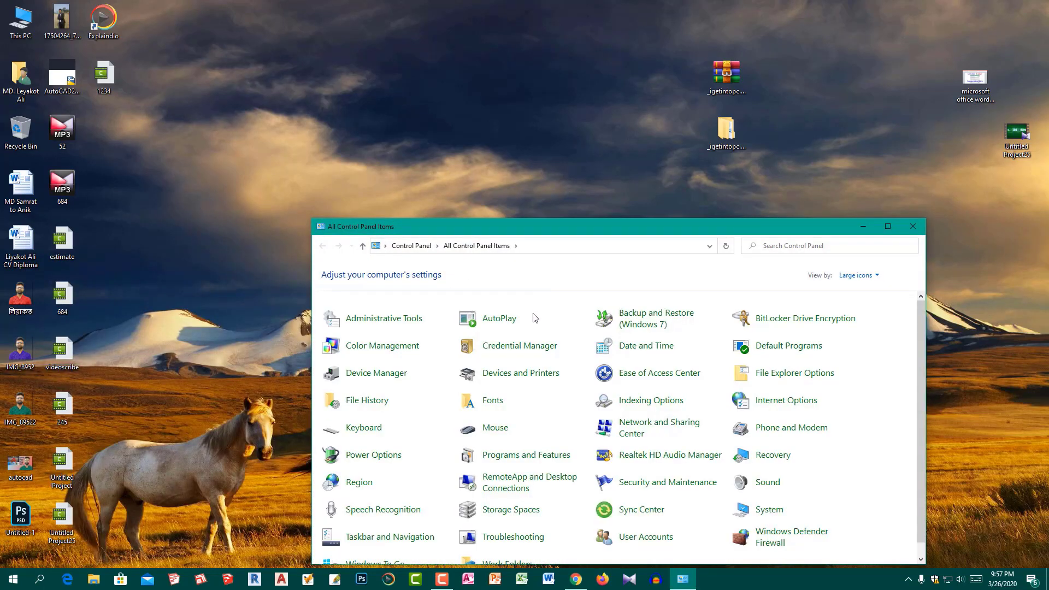
left_click(888, 226)
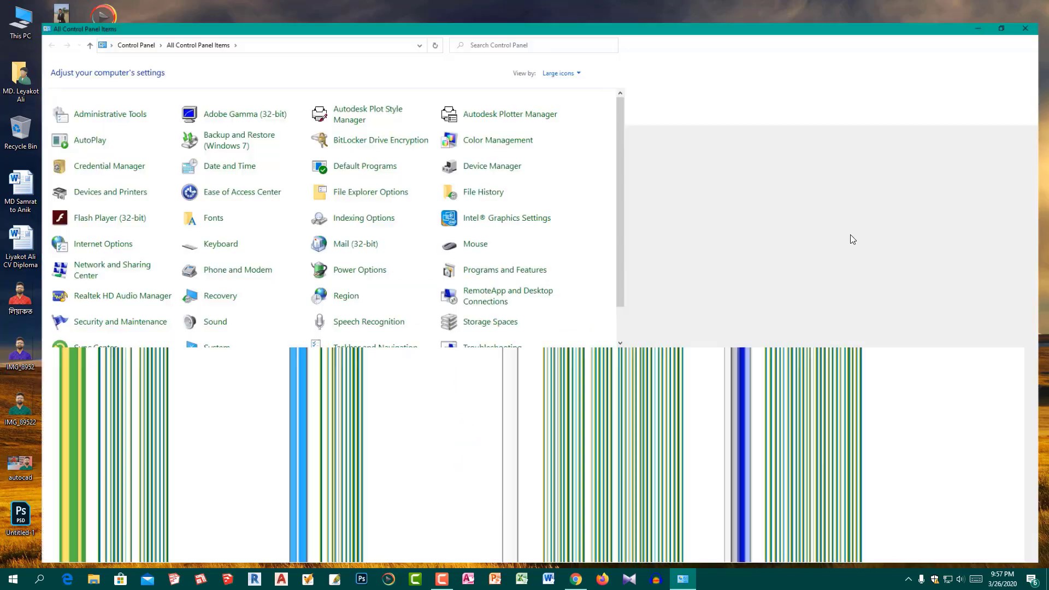
left_click(197, 314)
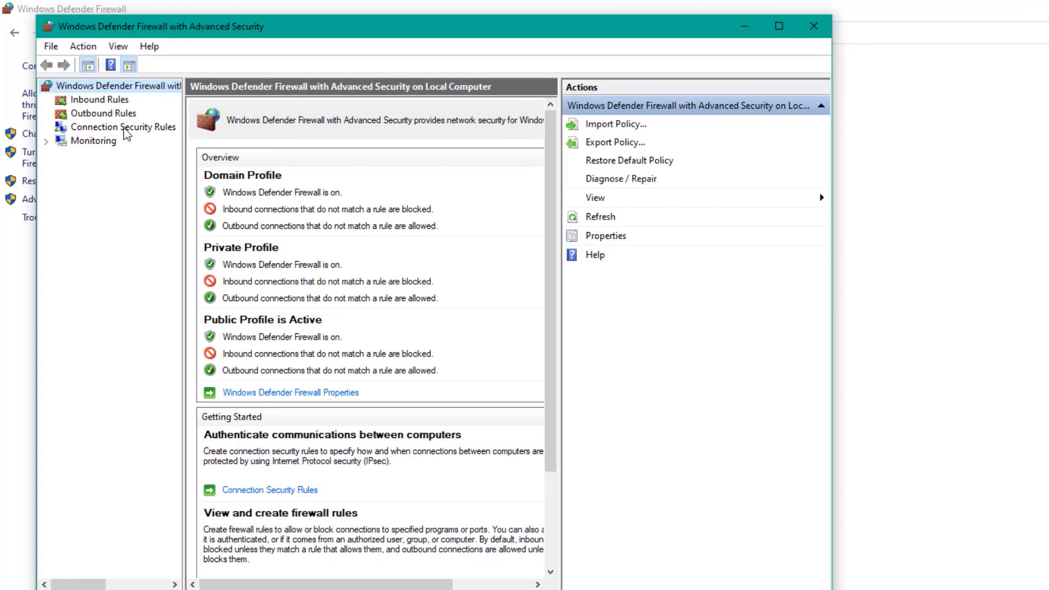
Start a new outbound firewall rule and keep Program as the rule type.
left_click(104, 113)
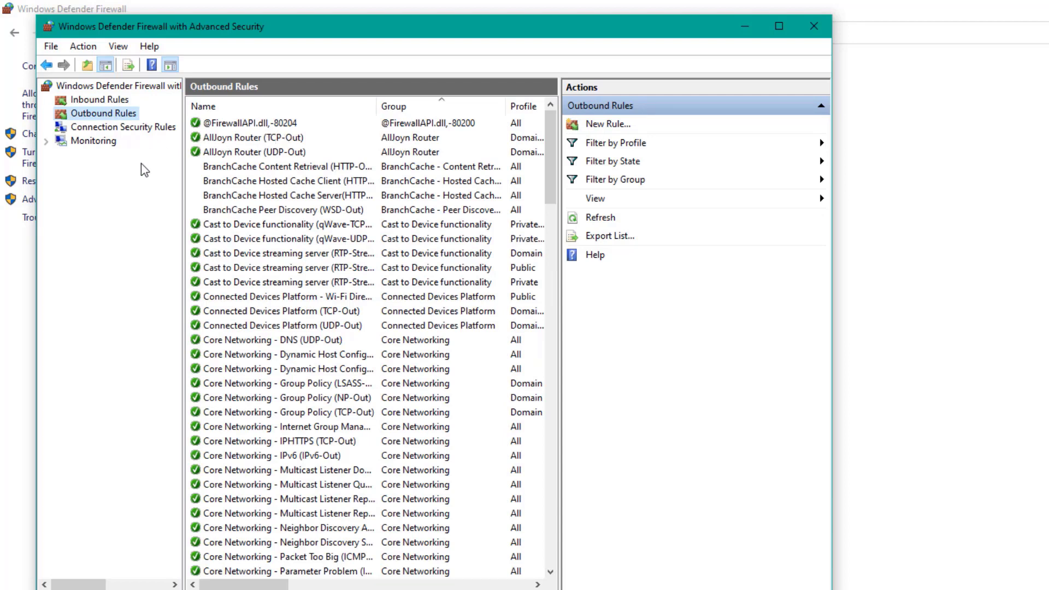
left_click(623, 126)
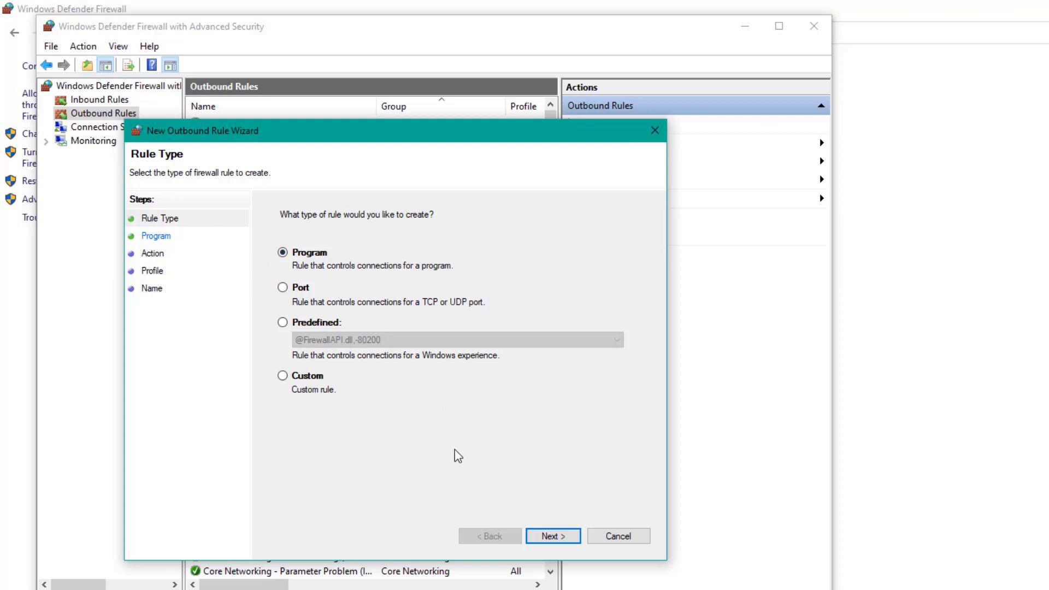
left_click(556, 536)
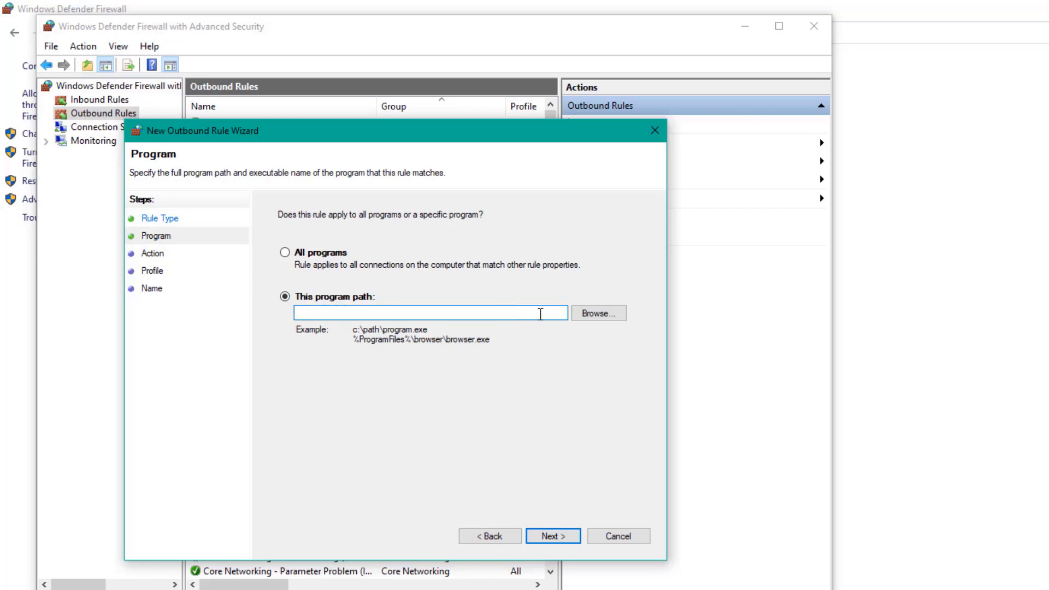
Set the rule's program path to ExplaindioVideoCreator in C:\Program Files (x86)\Explaindio and keep Block the connection as the action.
left_click(600, 314)
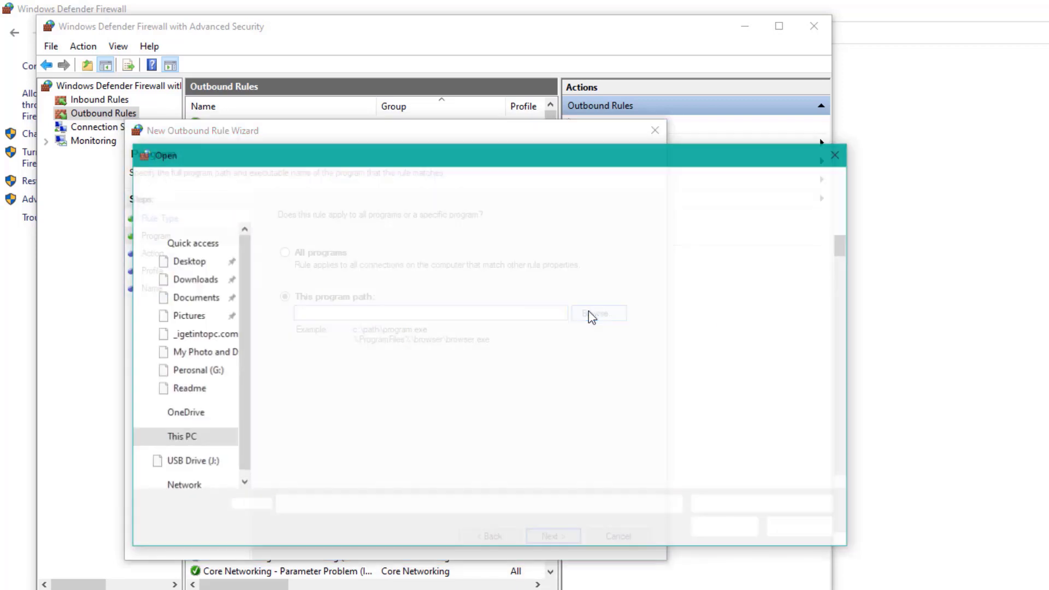
key("alt+Up")
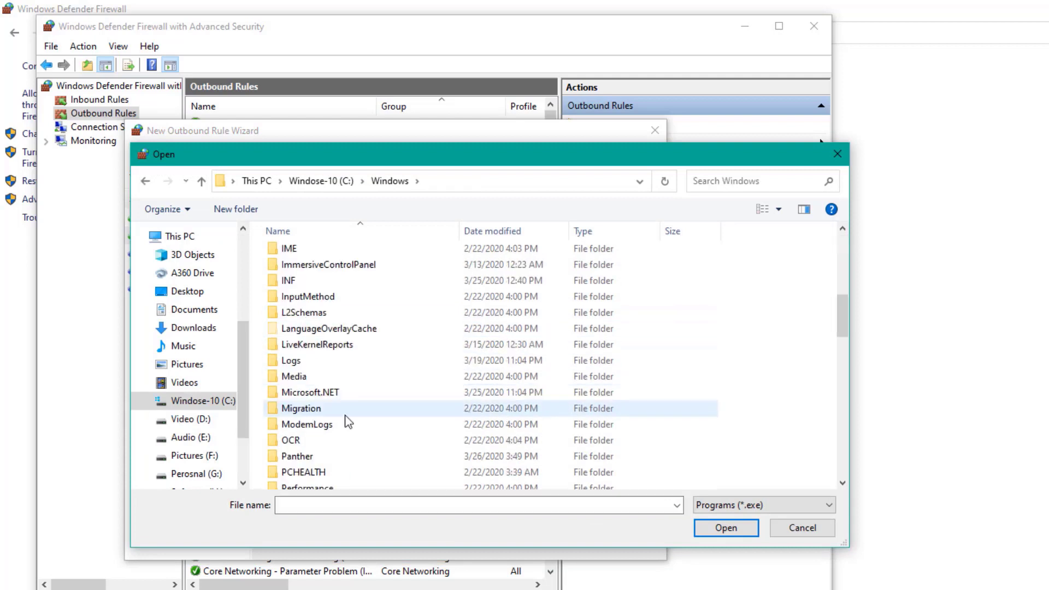
scroll(347, 422, "up", 2)
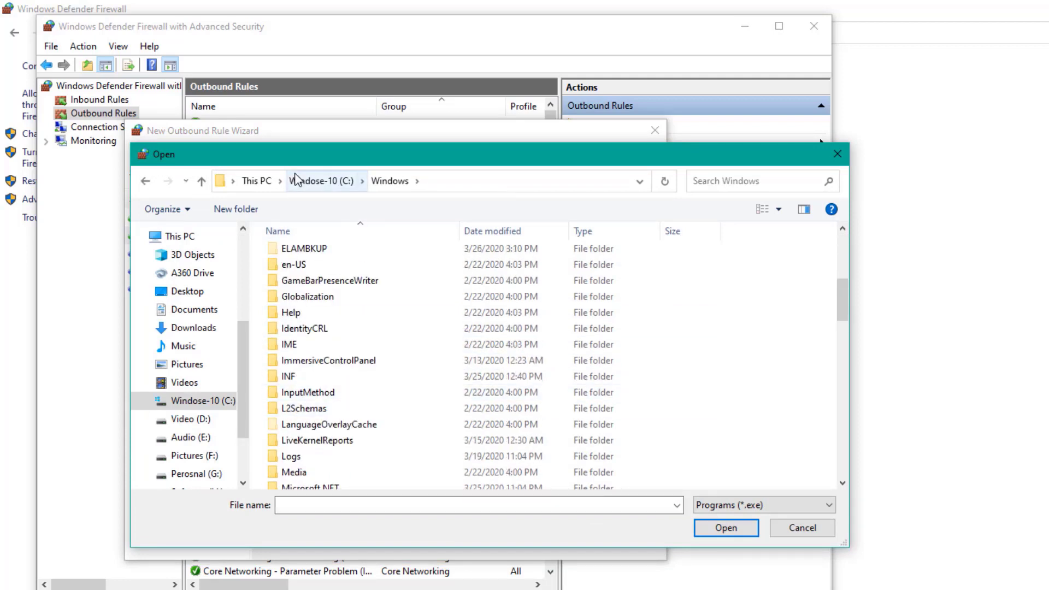
left_click(322, 186)
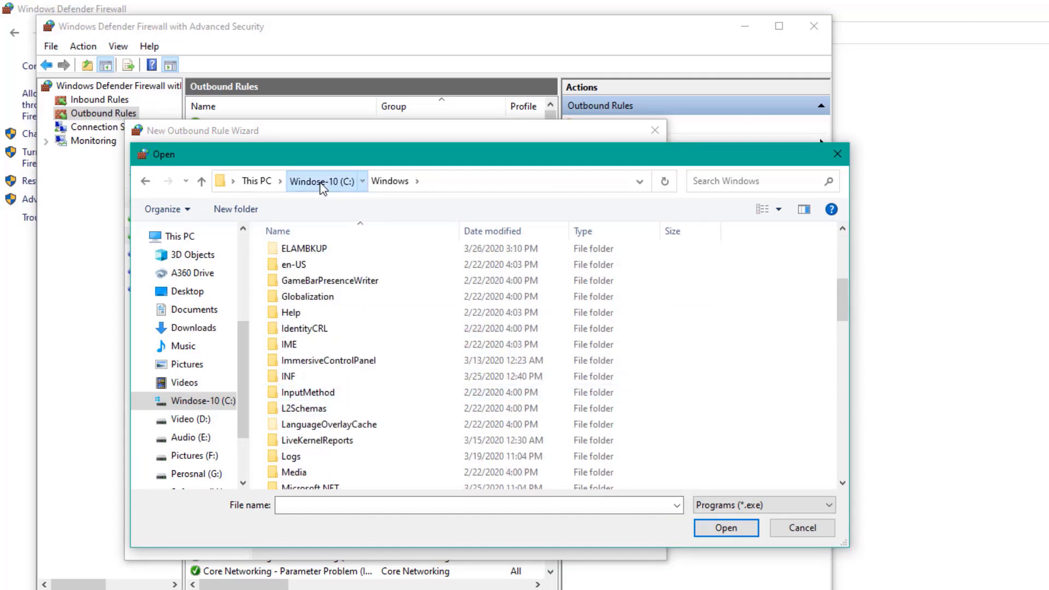
double_click(368, 352)
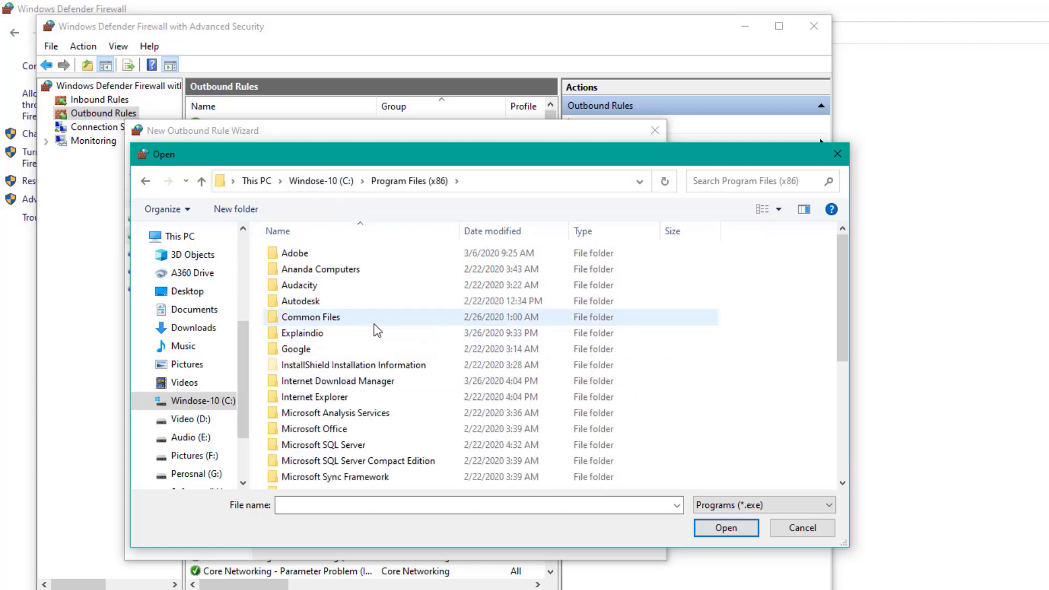
double_click(370, 334)
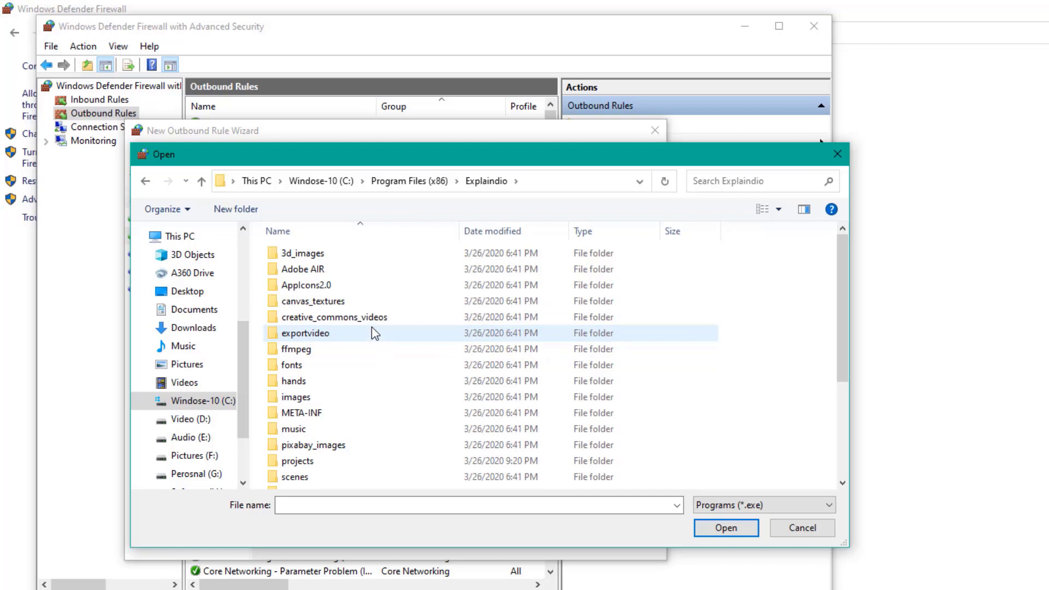
scroll(370, 336, "down", 3)
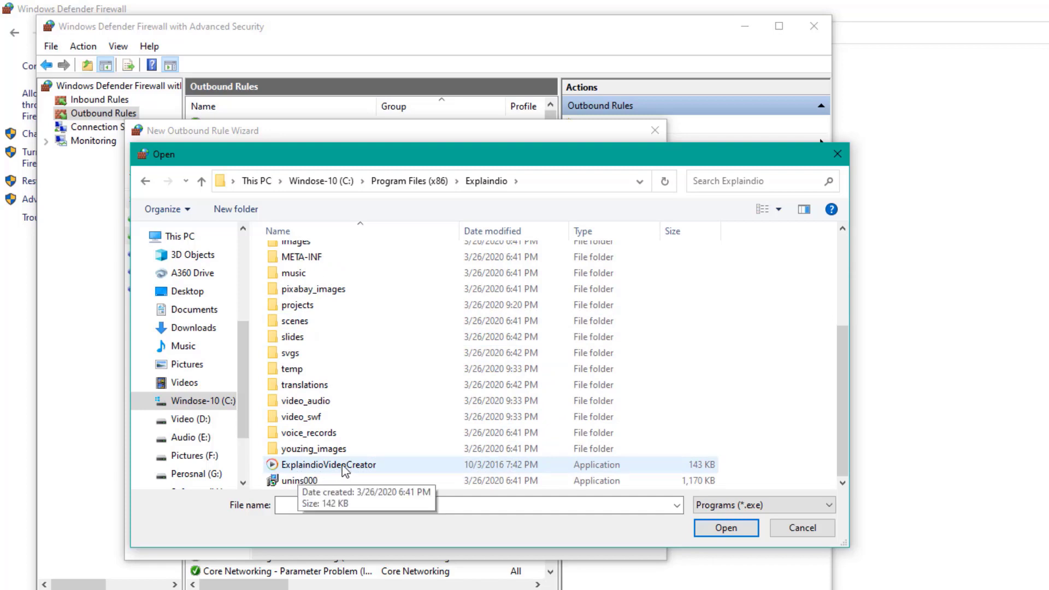
left_click(350, 465)
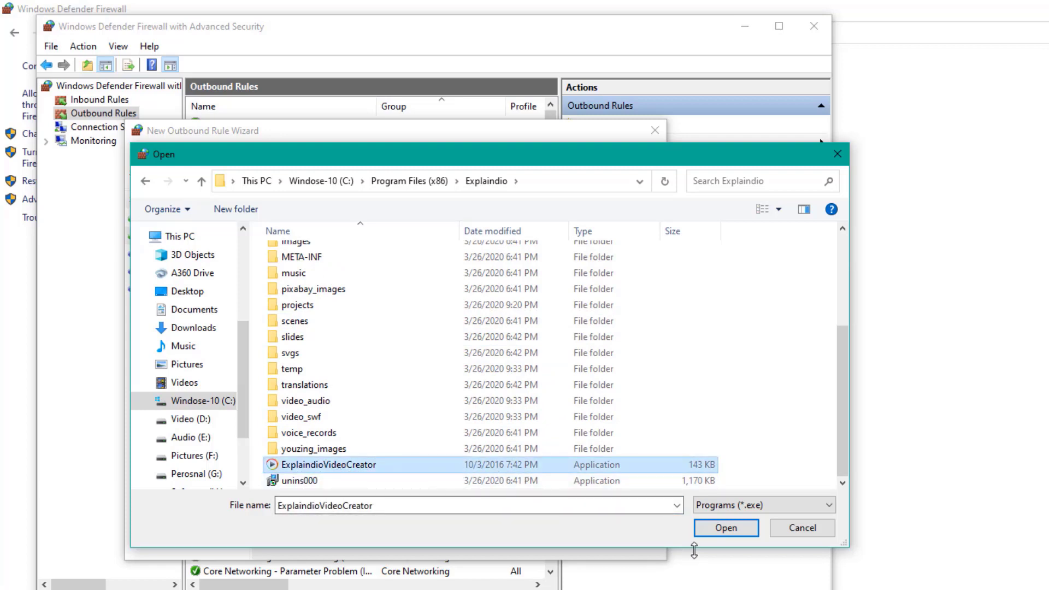
left_click(726, 528)
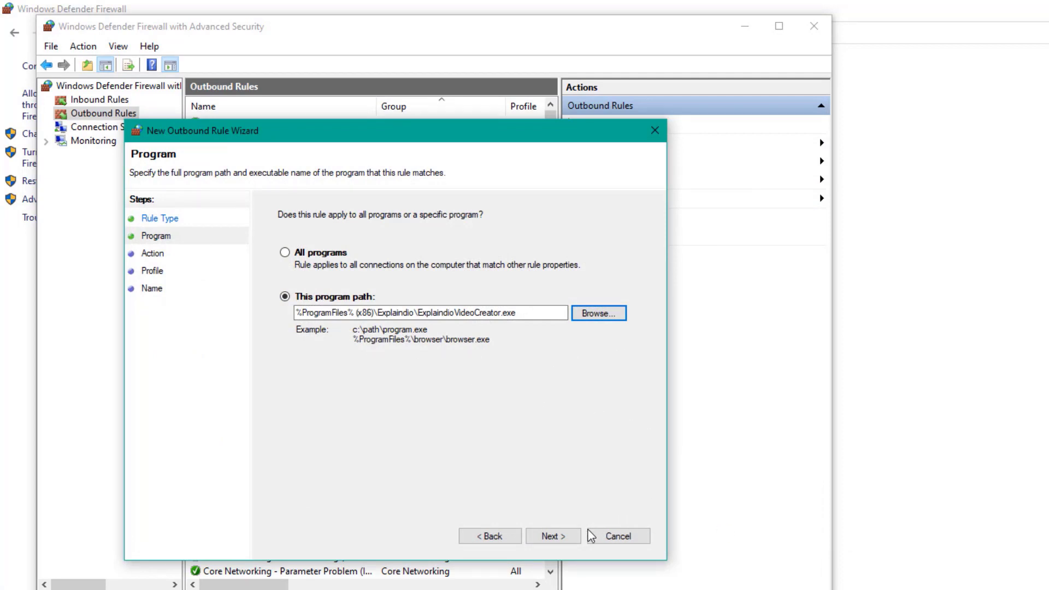
left_click(552, 537)
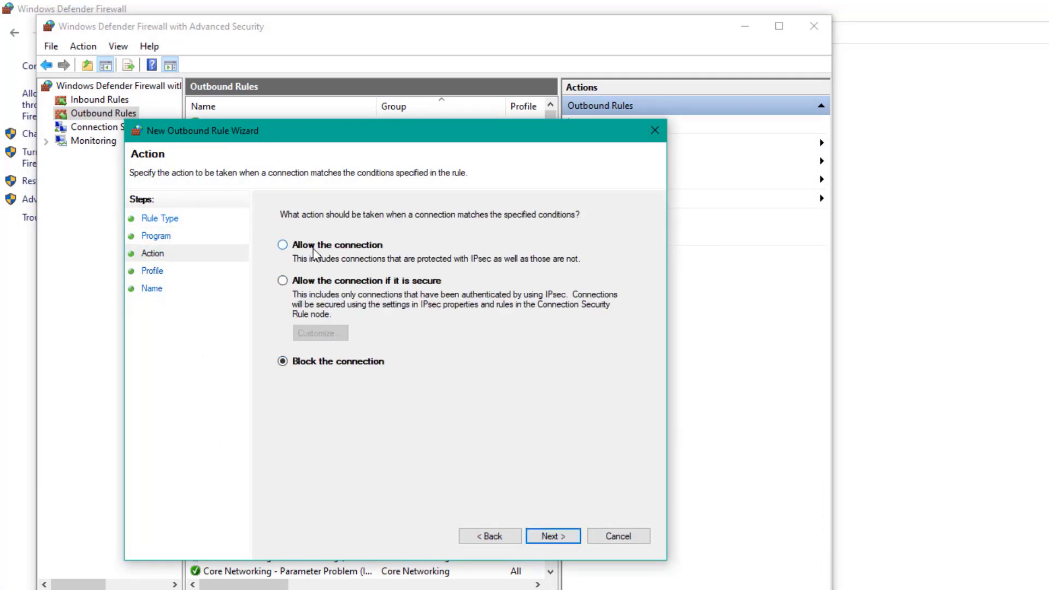
left_click(551, 537)
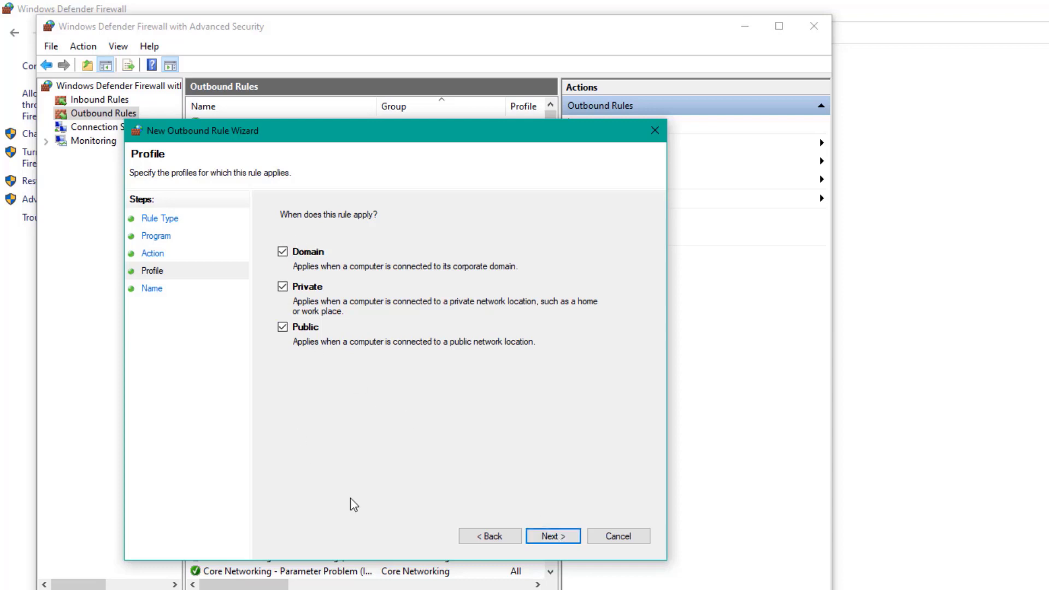
Finish the outbound rule for the Domain, Private and Public profiles with the name Explandia, and close both firewall windows.
left_click(546, 537)
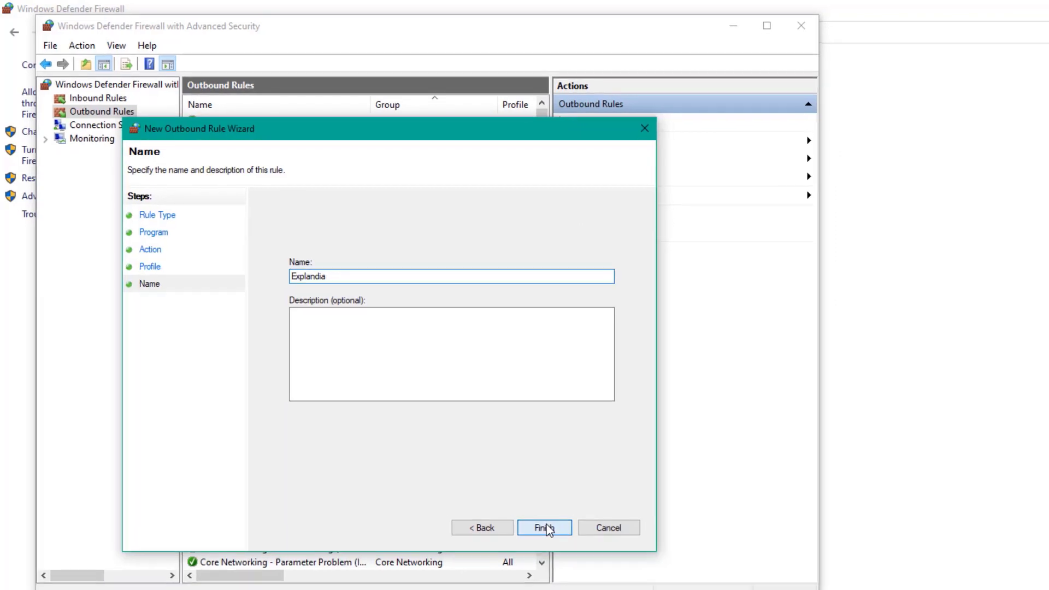
left_click(545, 527)
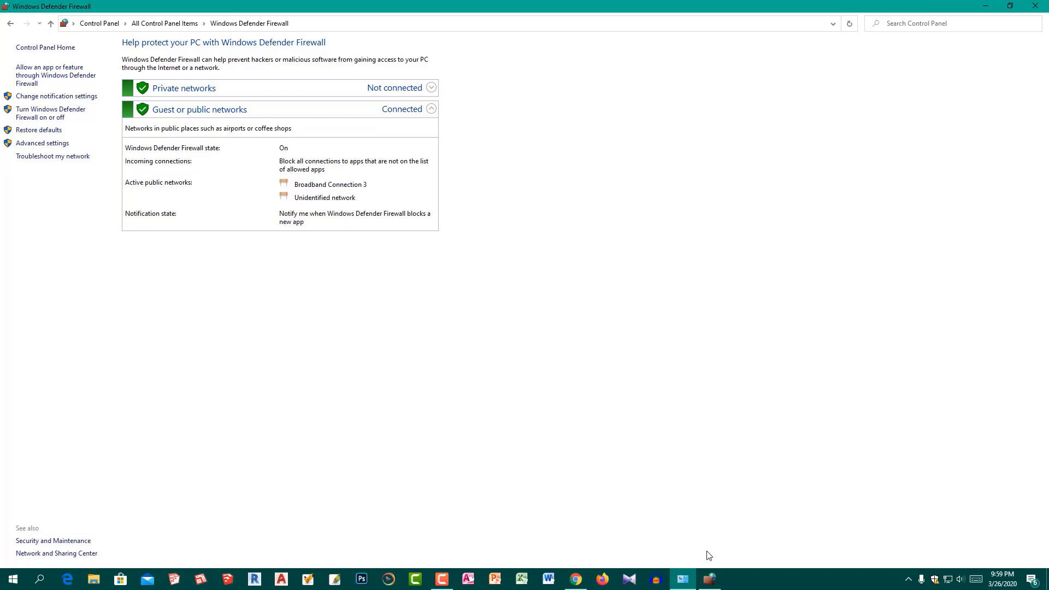
left_click(1043, 6)
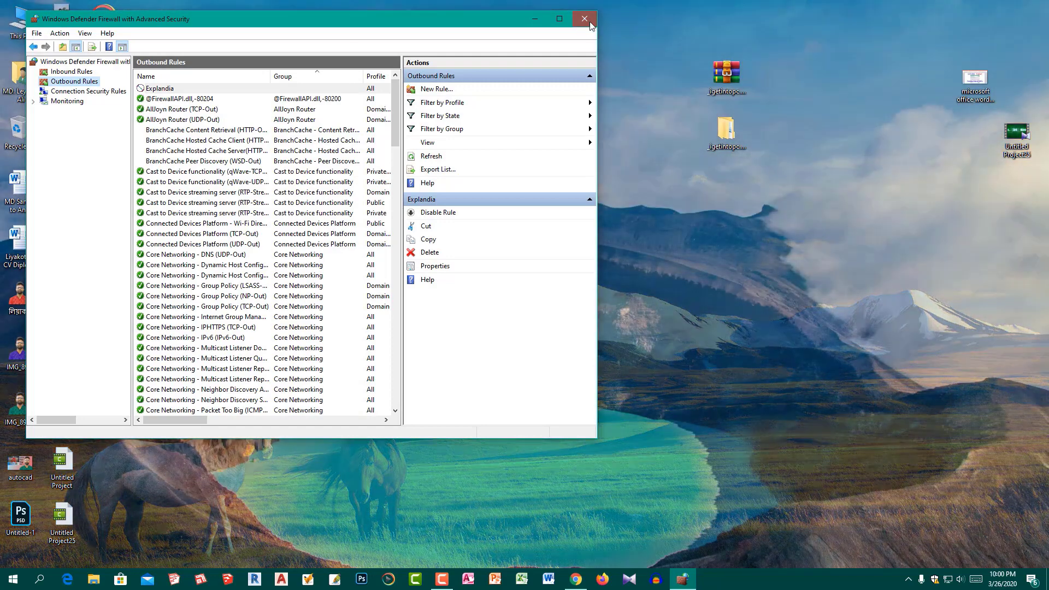
left_click(589, 6)
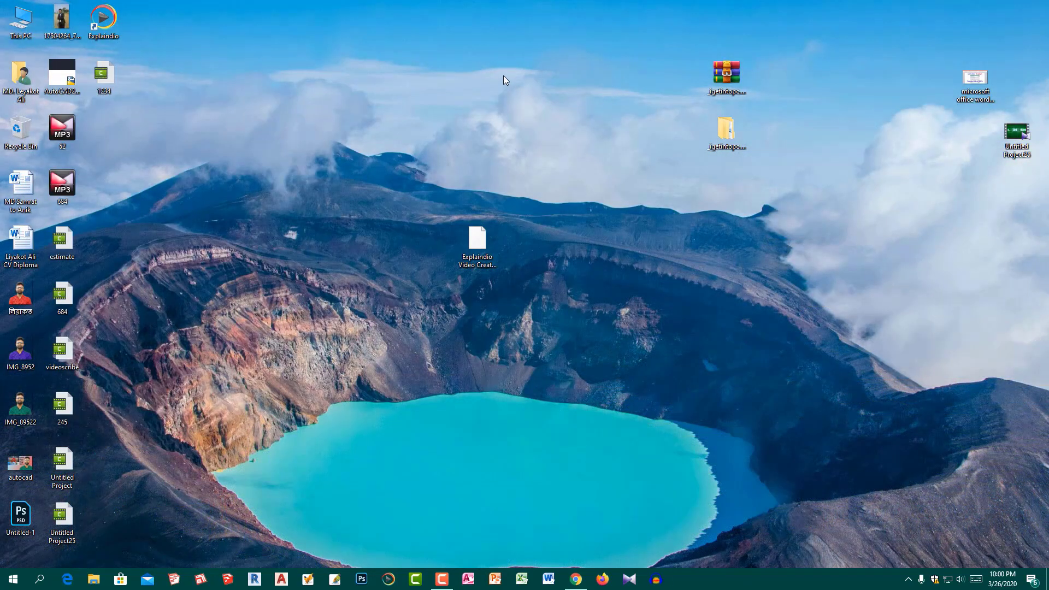
Refresh the desktop twice and open Explaindio from its desktop shortcut.
right_click(503, 75)
left_click(552, 108)
right_click(438, 423)
left_click(474, 405)
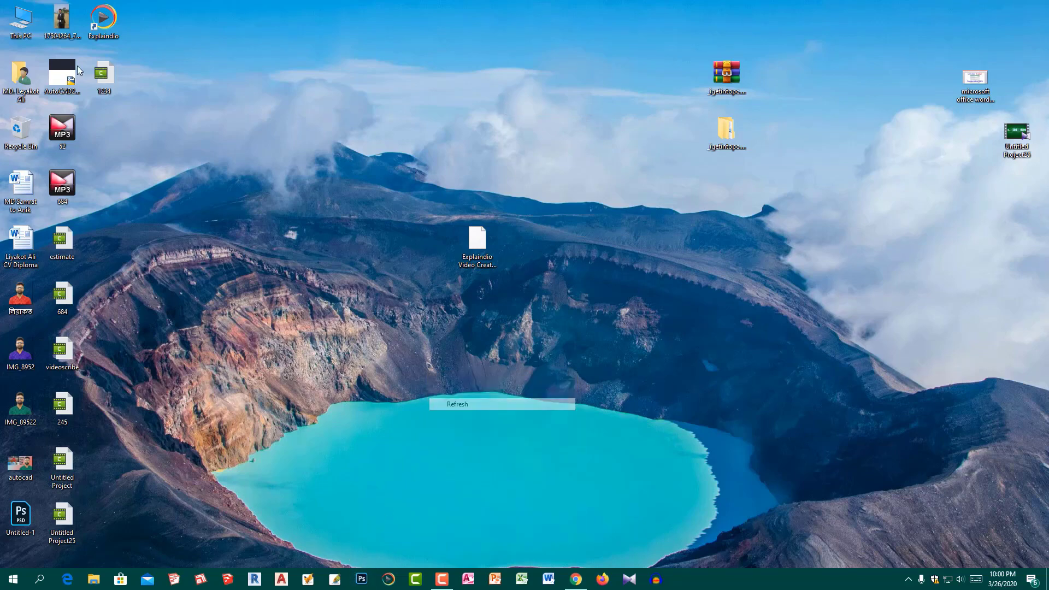
right_click(112, 15)
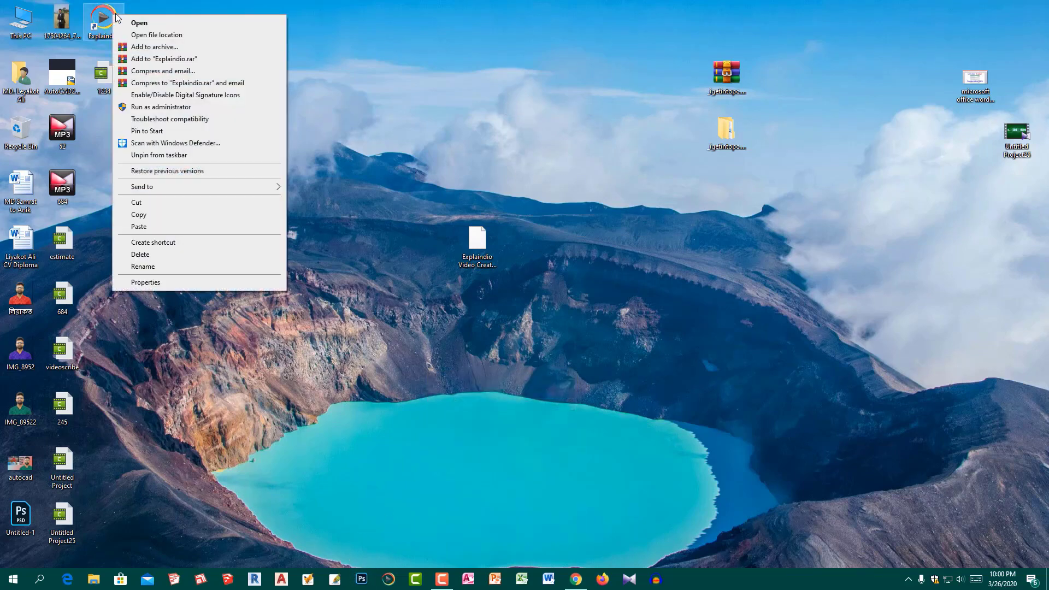
left_click(139, 23)
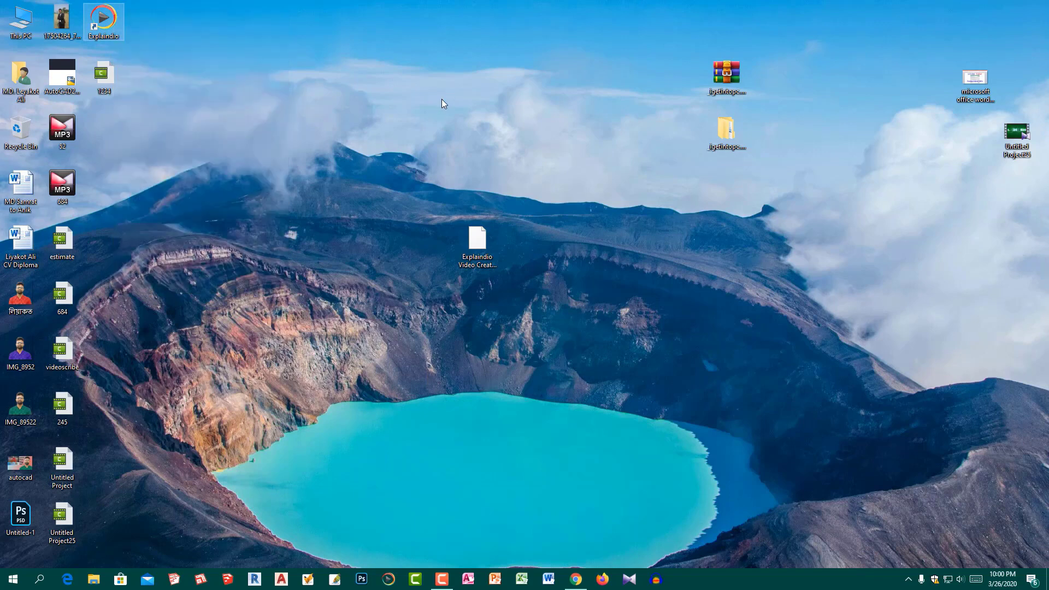